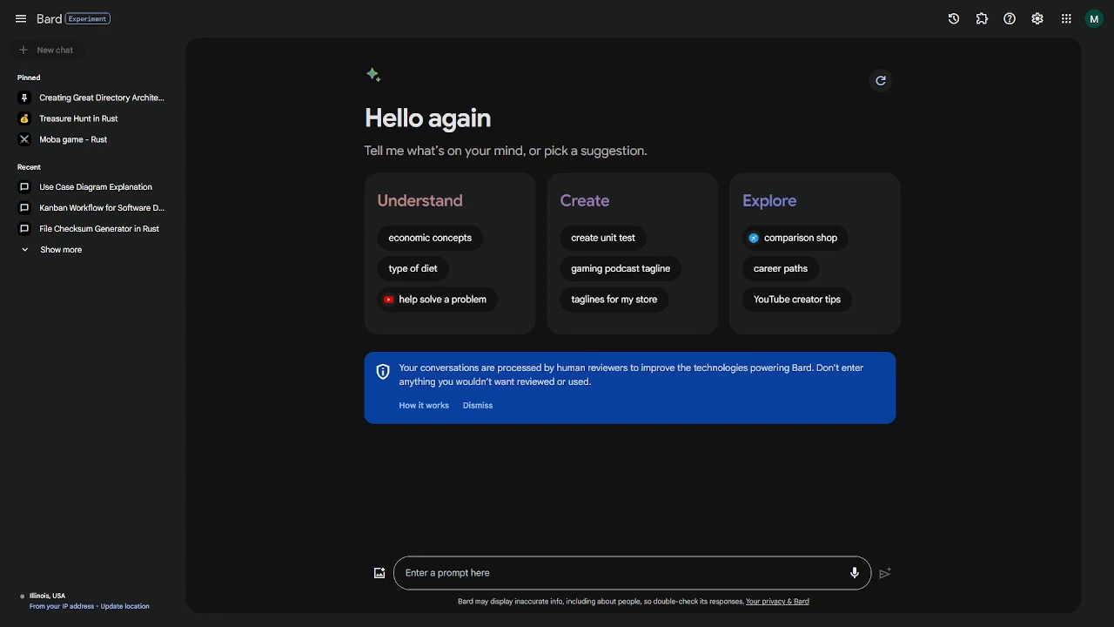
Switch to draw.io, place a rounded rectangle on the blank page and delete it.
key("alt+Tab")
key("alt+Tab")
key("alt+Tab")
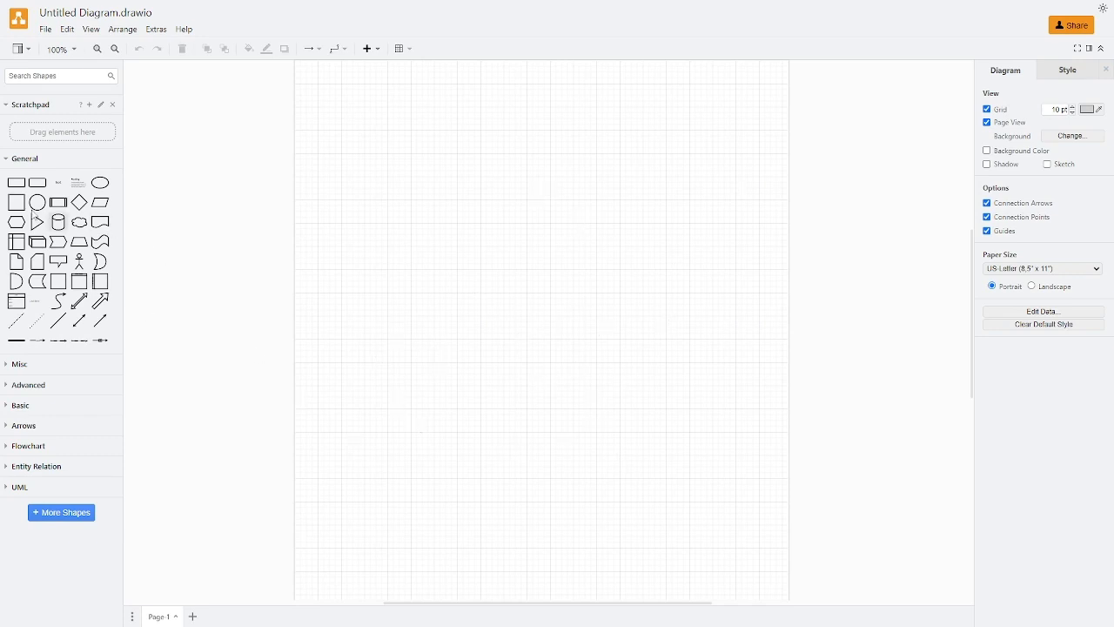
left_click_drag(38, 182, 476, 216)
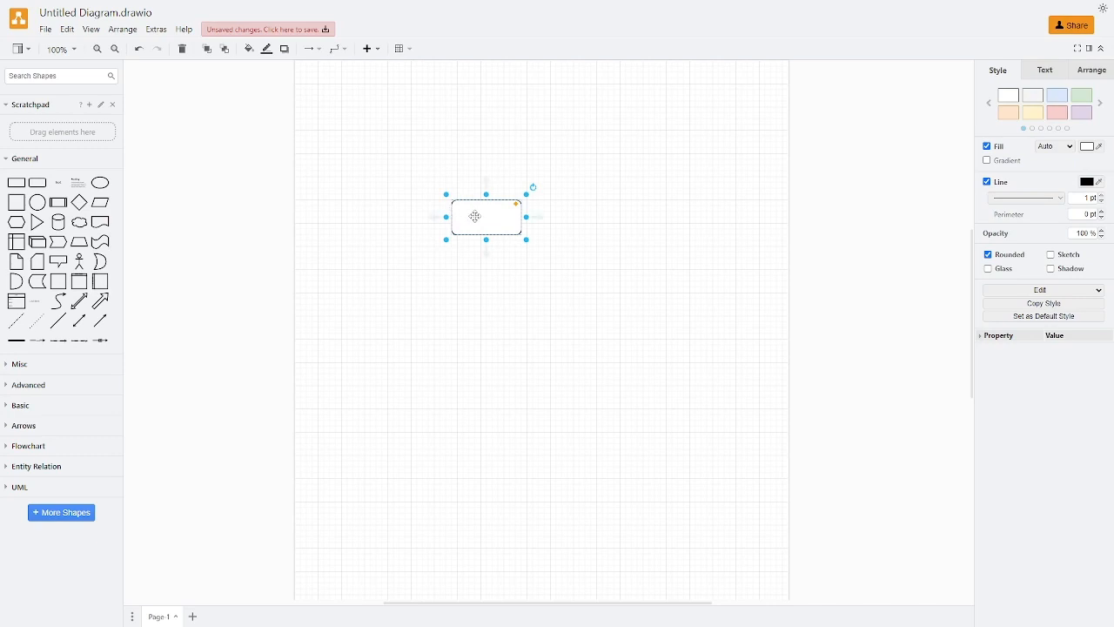
key("Delete")
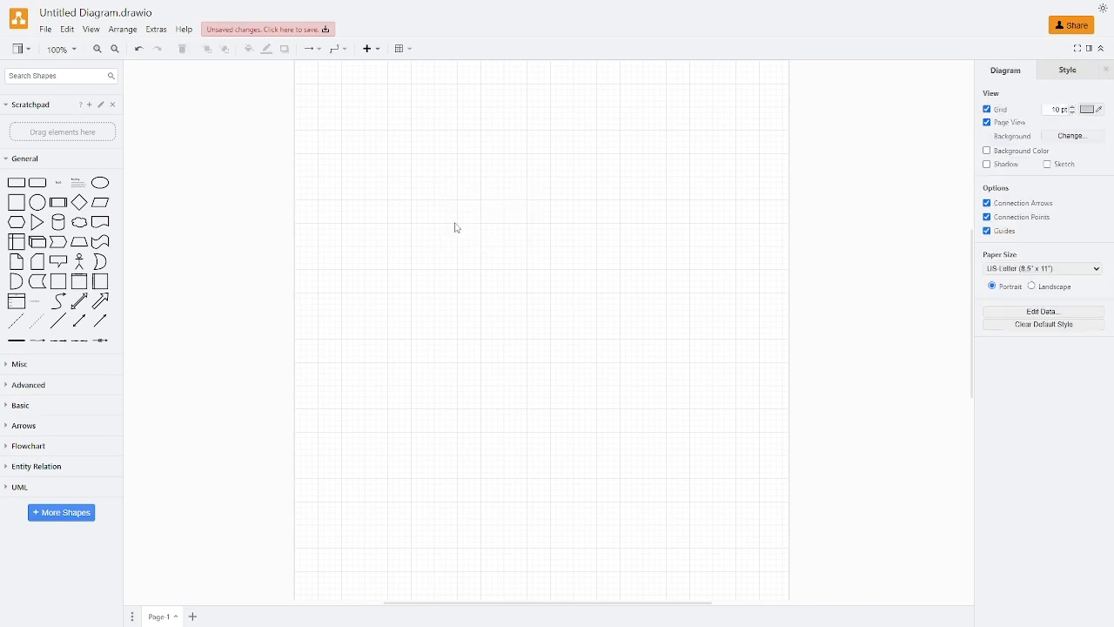
Switch to Bard, ask "do you know what a use case diagram is?" and read through the answer.
key("alt+Tab")
key("alt+Tab")
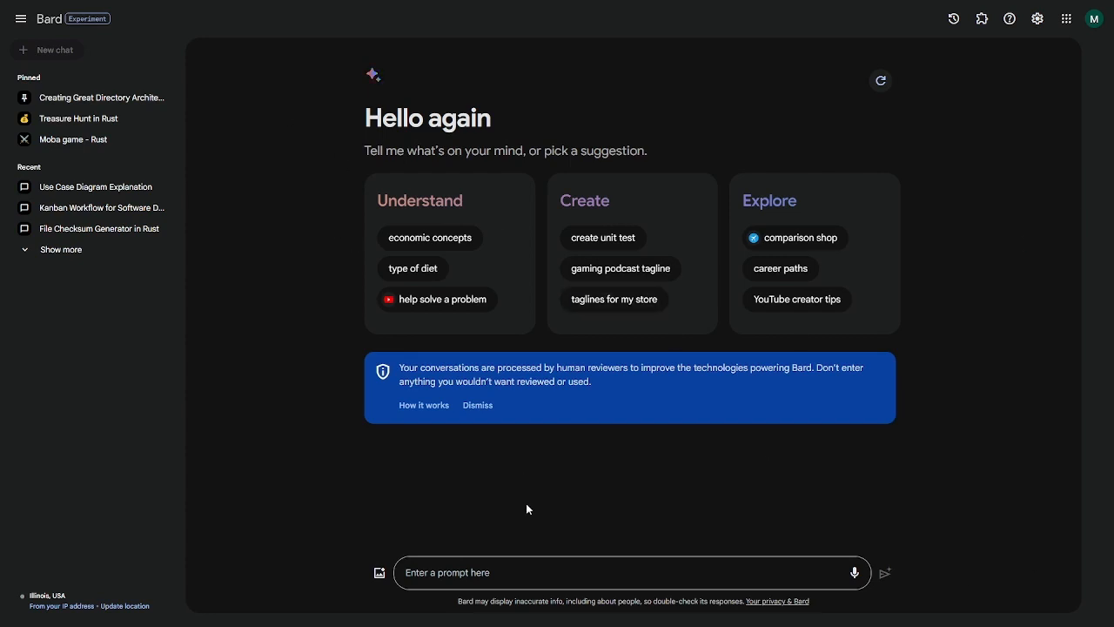
left_click(440, 575)
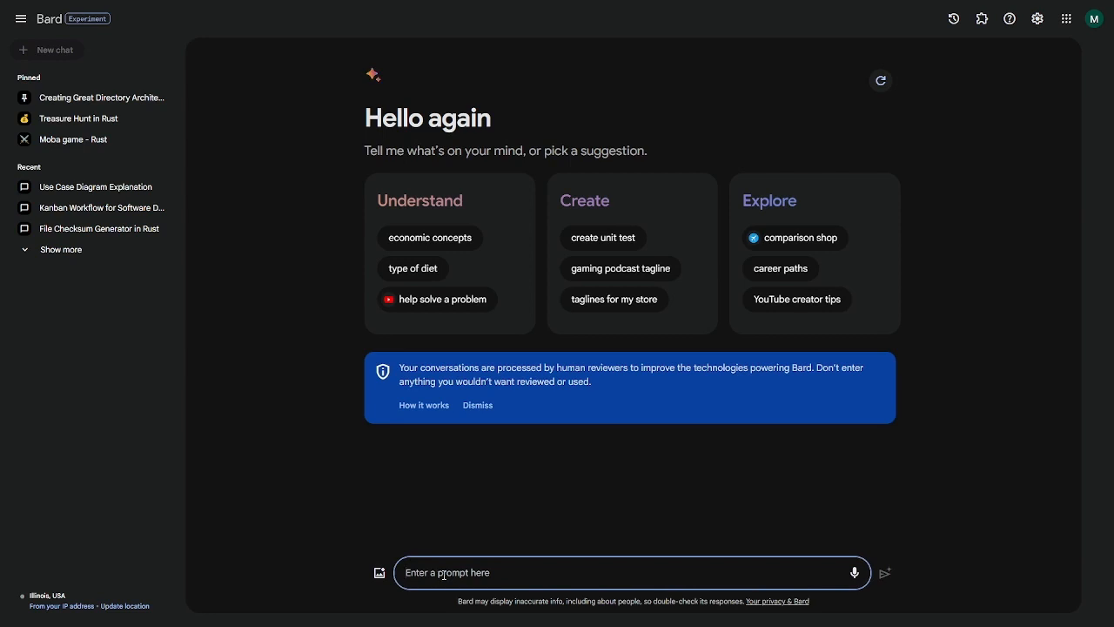
type("do you know what a use")
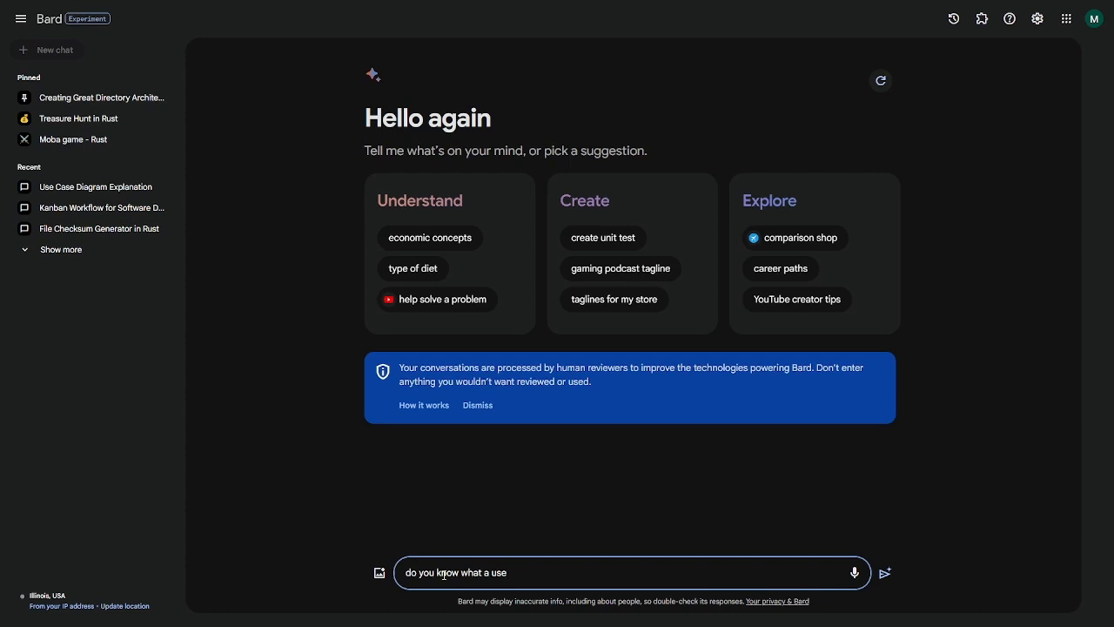
type(" cas diagram is?")
left_click(526, 575)
type("e")
key("Return")
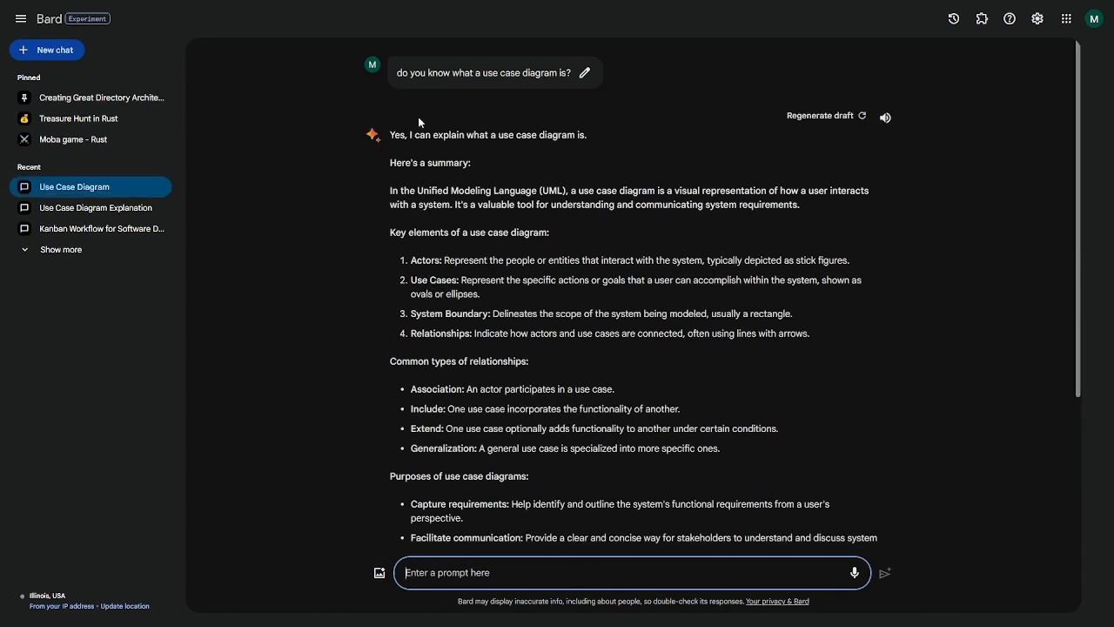
left_click_drag(417, 261, 416, 313)
scroll(416, 296, "down", 3)
left_click(446, 219)
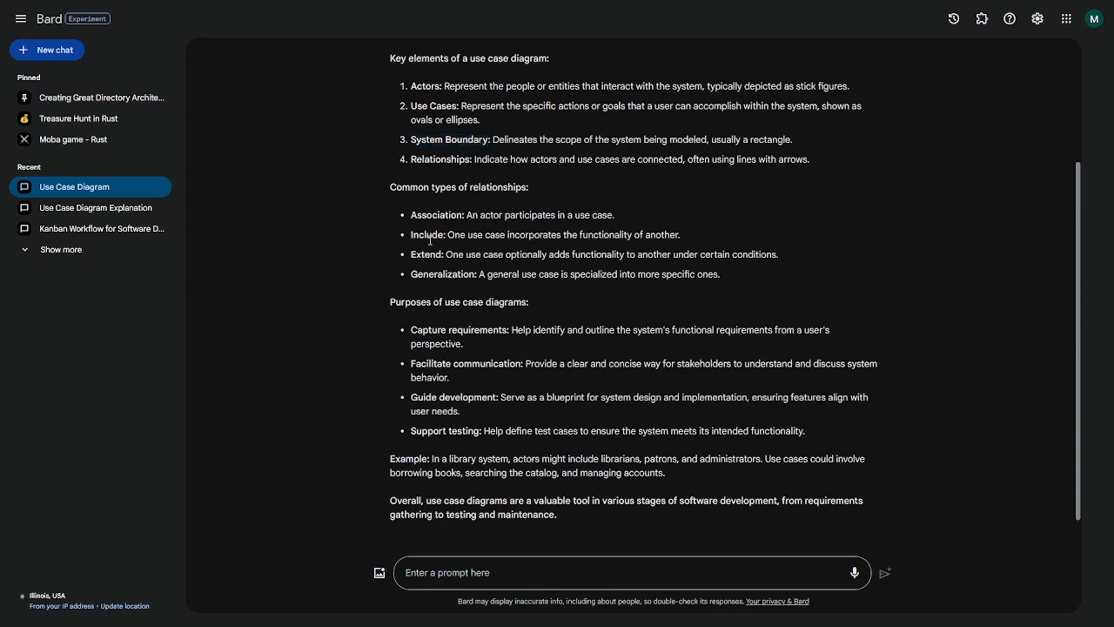
scroll(441, 280, "down", 1)
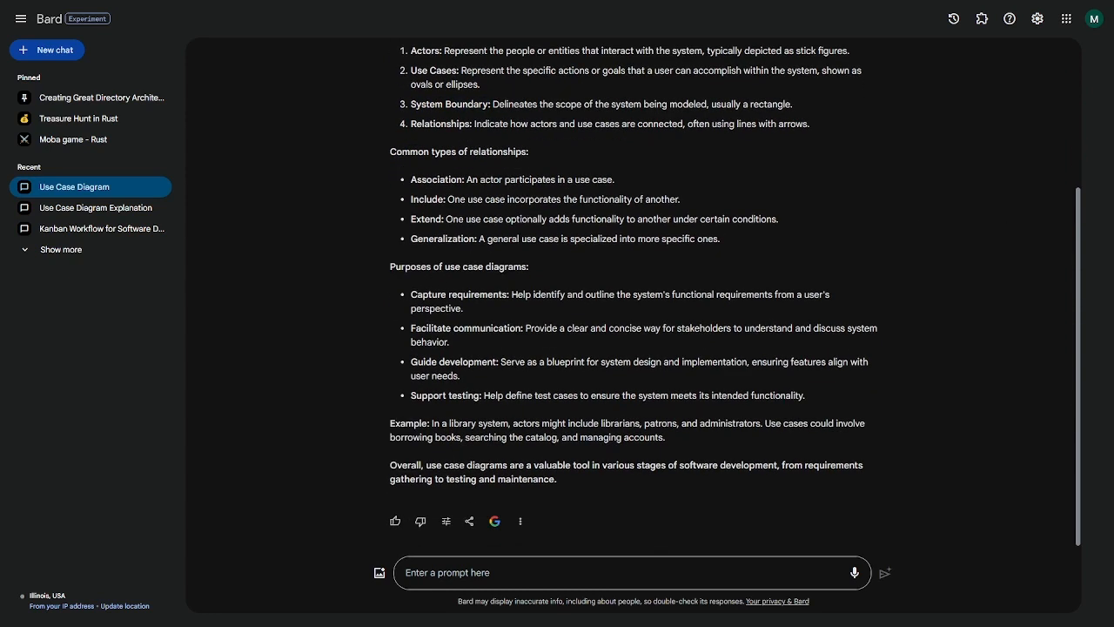
Write the prompt "let me provide you with a scenario, and I want to you answer me with "I understand" if you have read the scenario.".
left_click(495, 569)
type("let")
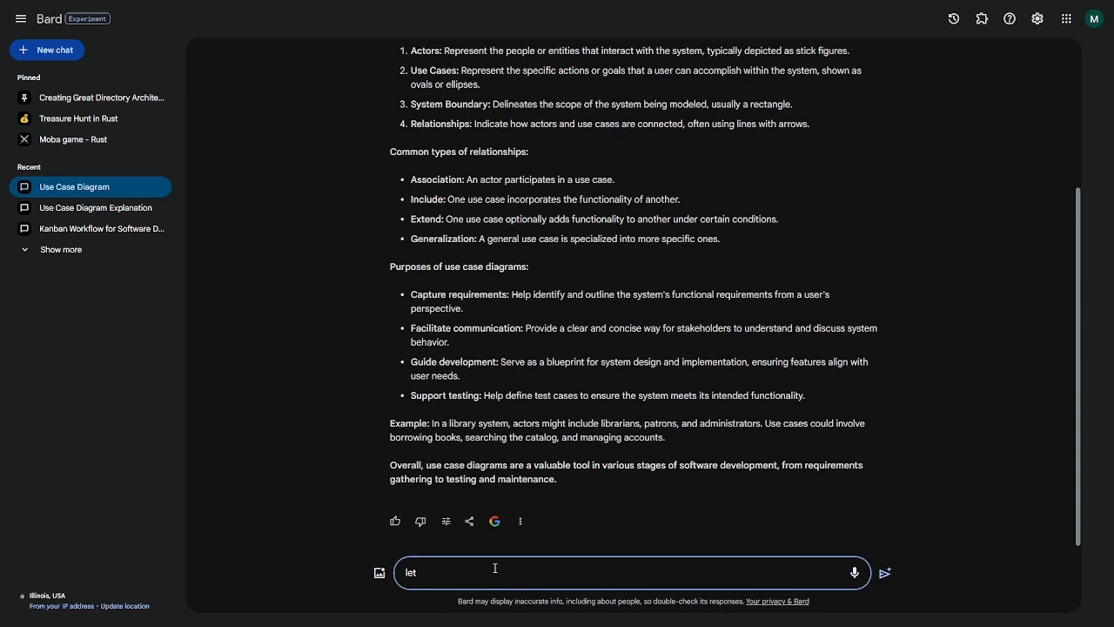
type("me provide you with a scenario , and I want ")
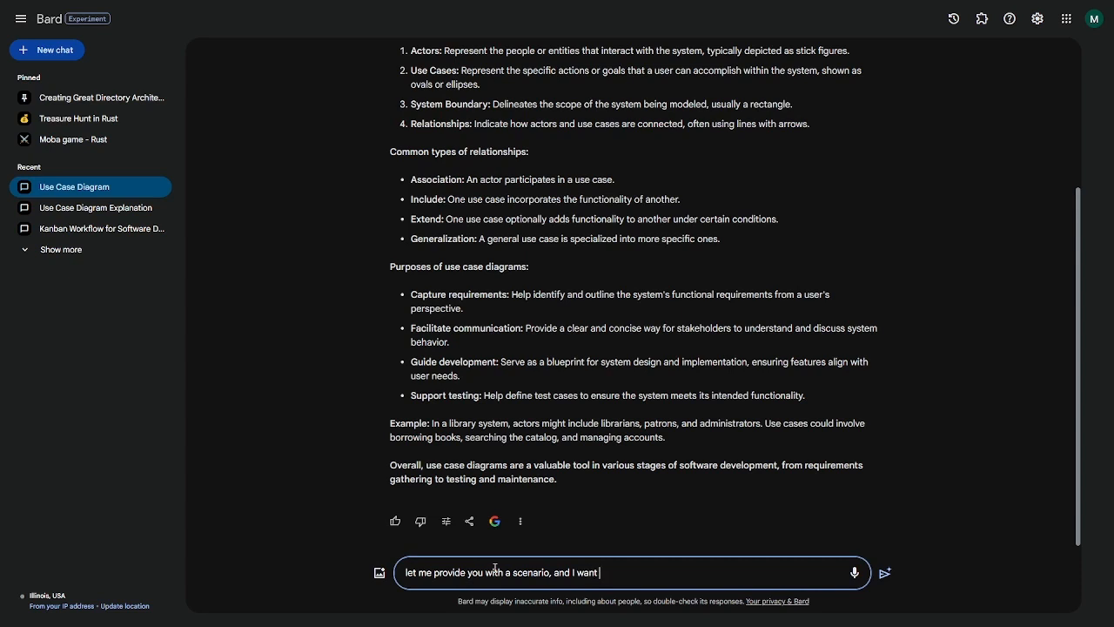
type("to you")
type(" answer")
type(" me ")
type("with ")
type("\"\"")
type("I unde")
type("r")
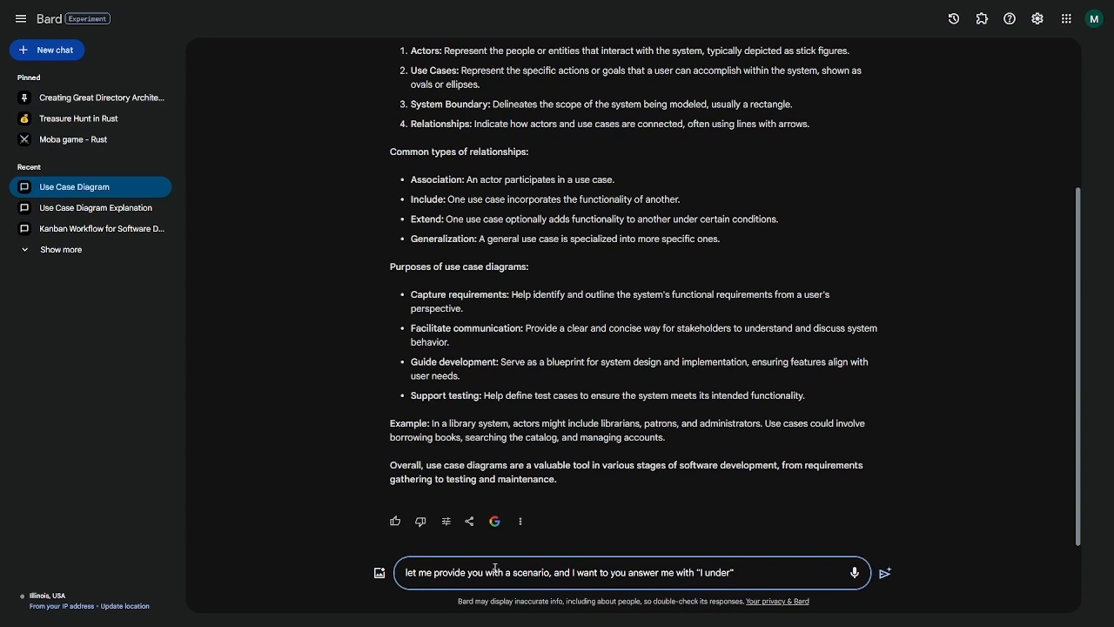
type("stand\" if you have read ")
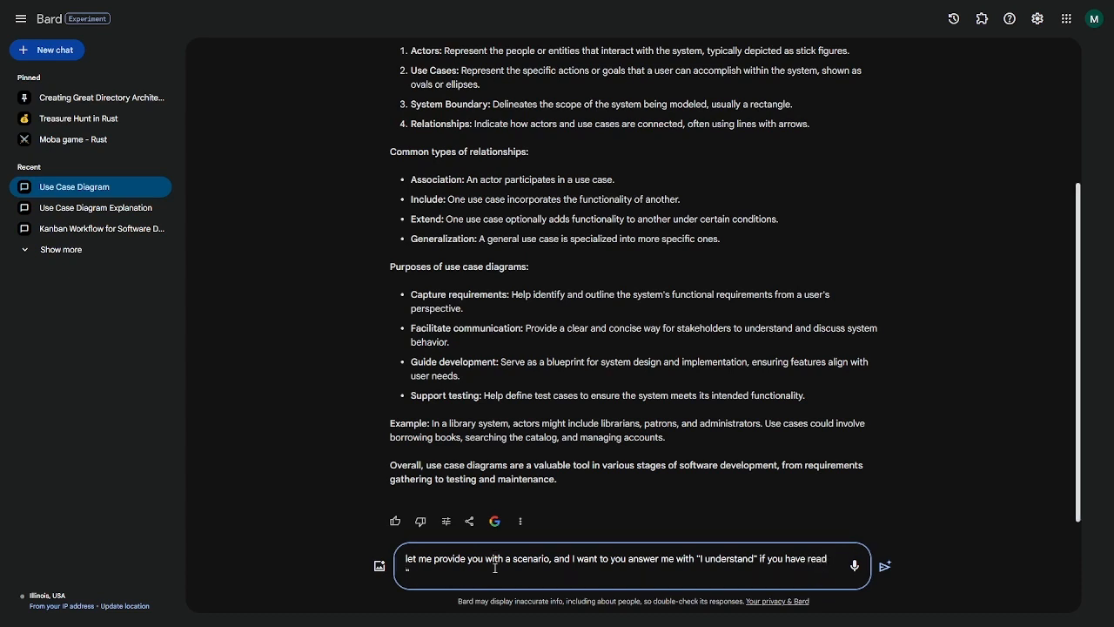
type("the sc")
key("shift+Right")
type("enario.")
key("shift+Return")
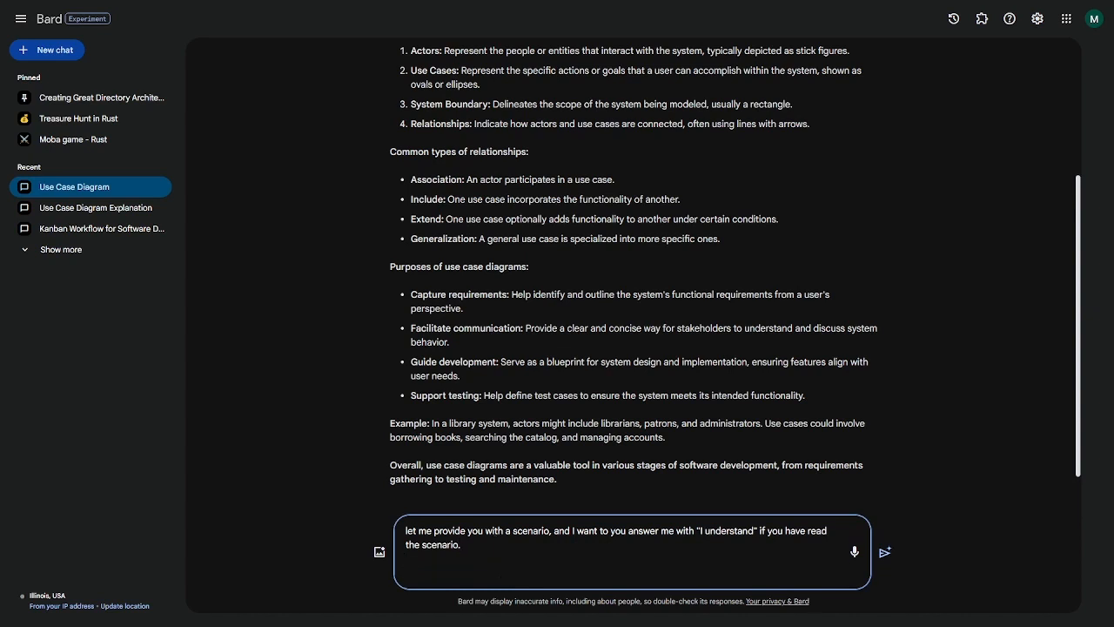
Add the quoted Acme Inc. digital Kanban board scenario below the instruction, send the prompt and read the reply.
key("alt+Tab")
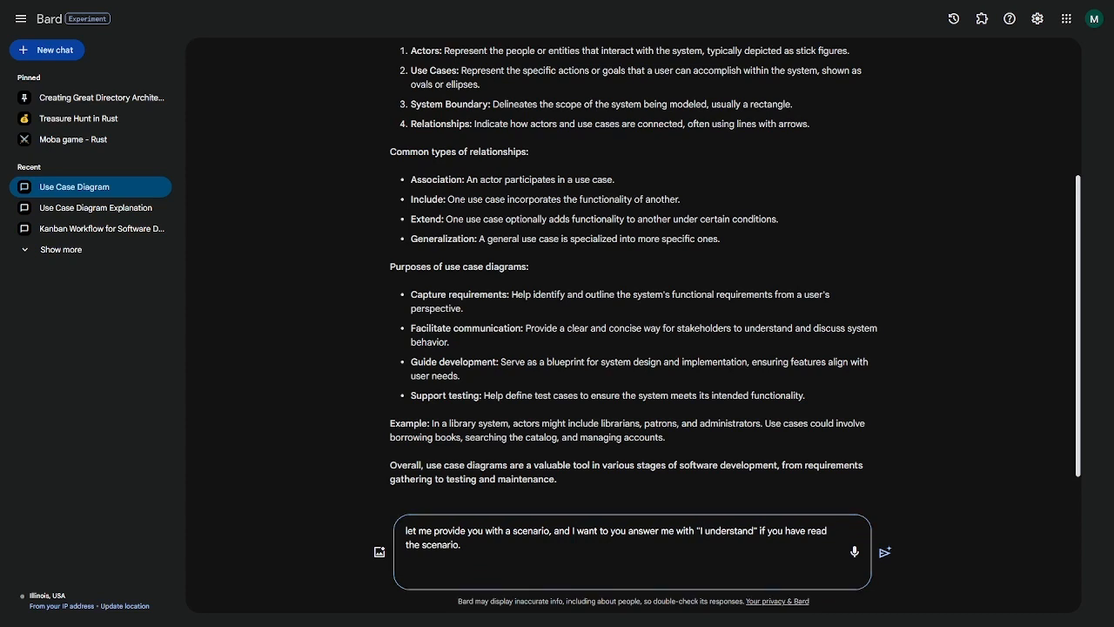
left_click(431, 572)
type("\"Absolutely! Imagine Acme Inc., a bustling marketing agency drowning in sticky notes and whiteboard scribbles. They're desperate for a way to streamline their chaos. Enter the hero, a tech-savvy intern! In one sentence, she proposes building a digital Kanban board: \"Drag-and-drop tasks between 'To Do,' 'In Progress,' and 'Done,' set limits to prevent work overload, and watch deadlines vanish like magic!\" Boom, a project born, a Kanban app on its way to revolutionize Acme's productivity.\"")
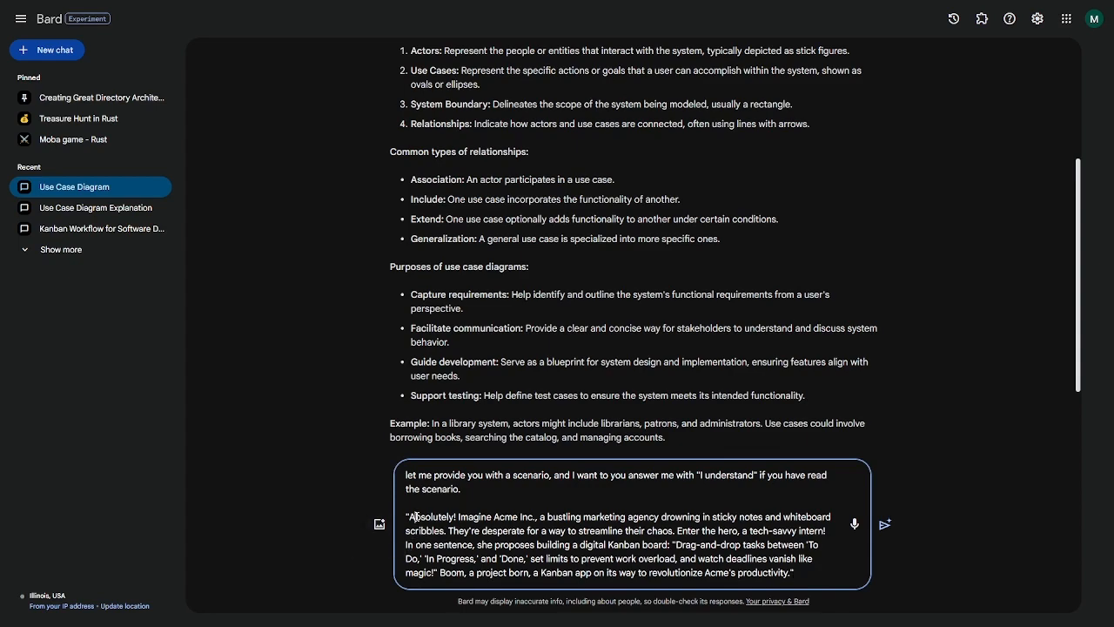
left_click_drag(416, 517, 803, 576)
left_click(803, 575)
key("Return")
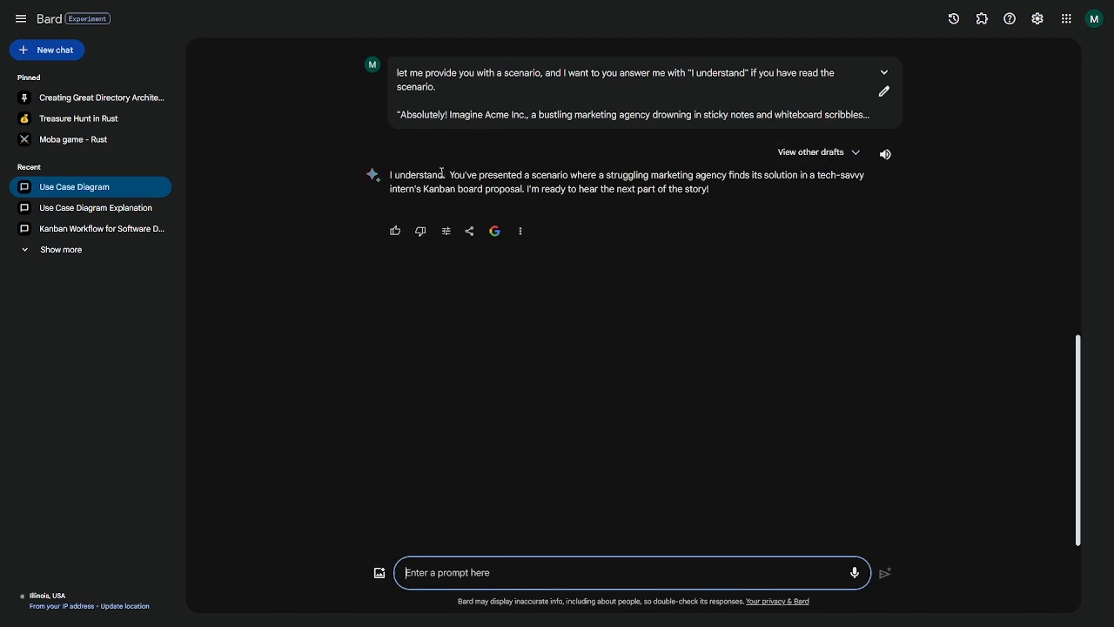
left_click_drag(445, 175, 406, 175)
left_click(592, 205)
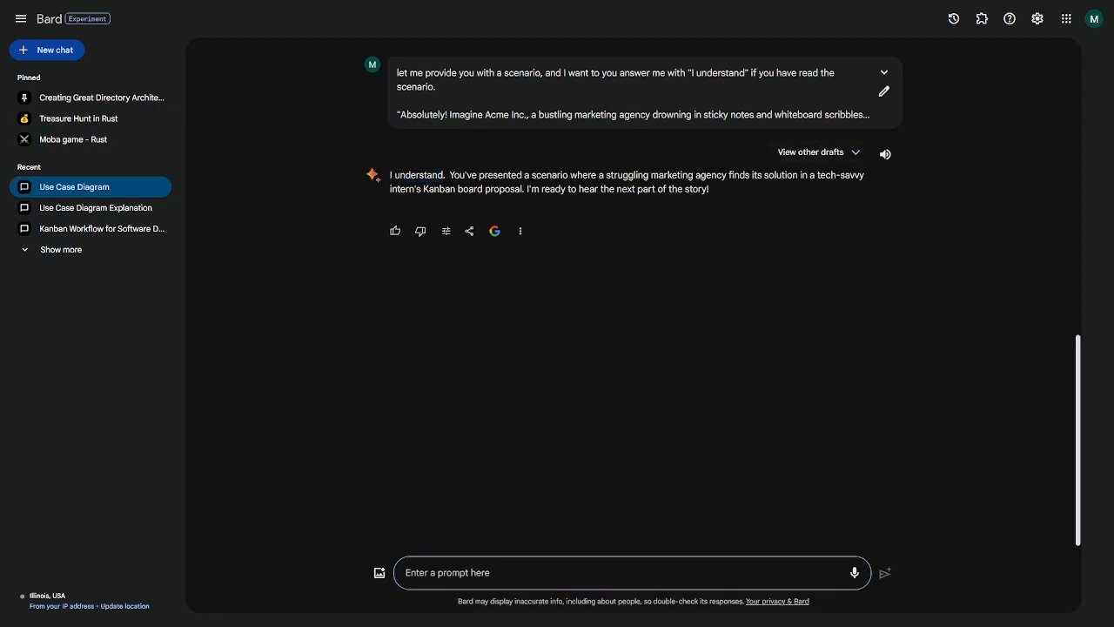
Send the prompt "Please create a use case diagram in PLANTUML for the above scenario".
left_click(483, 574)
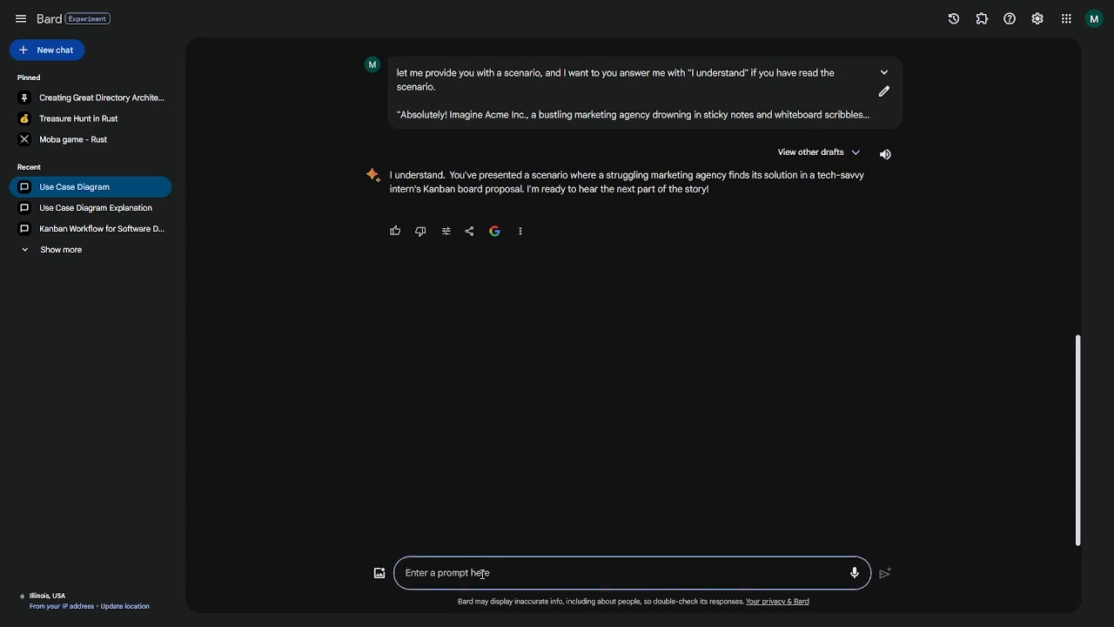
type("Please create a")
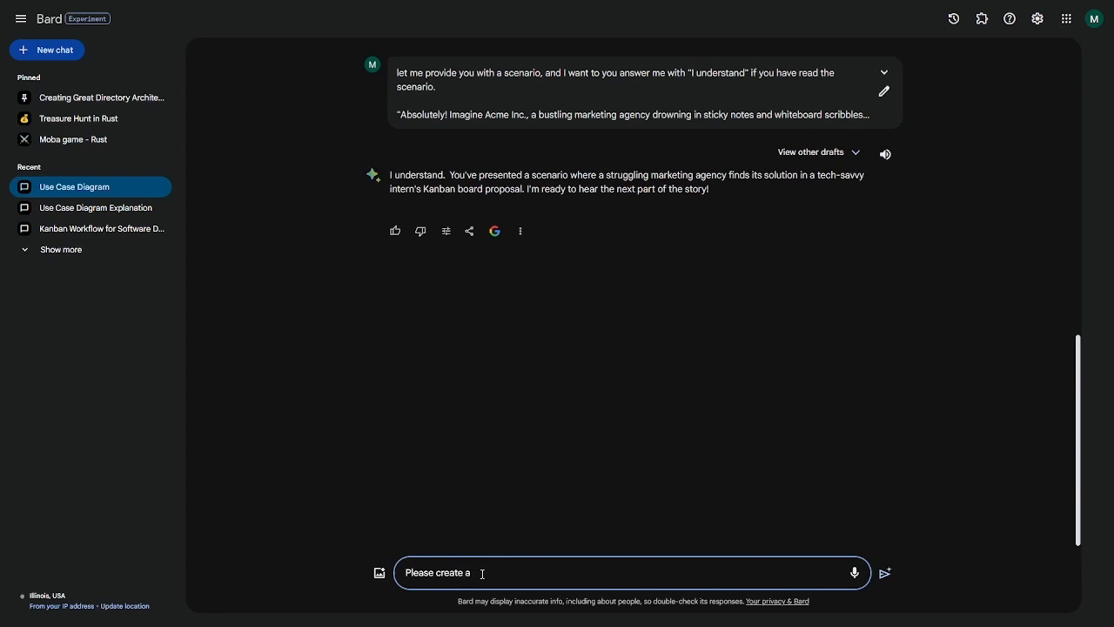
type(" use case ")
type("di")
type("agram ")
type("in")
type("L")
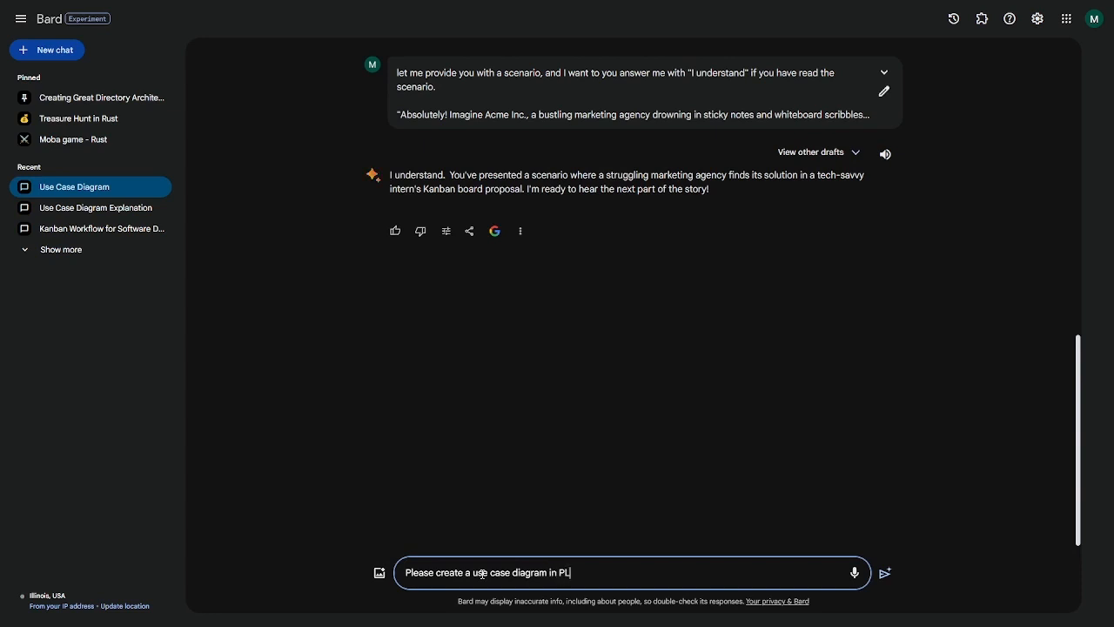
type("ANTUML for the above s")
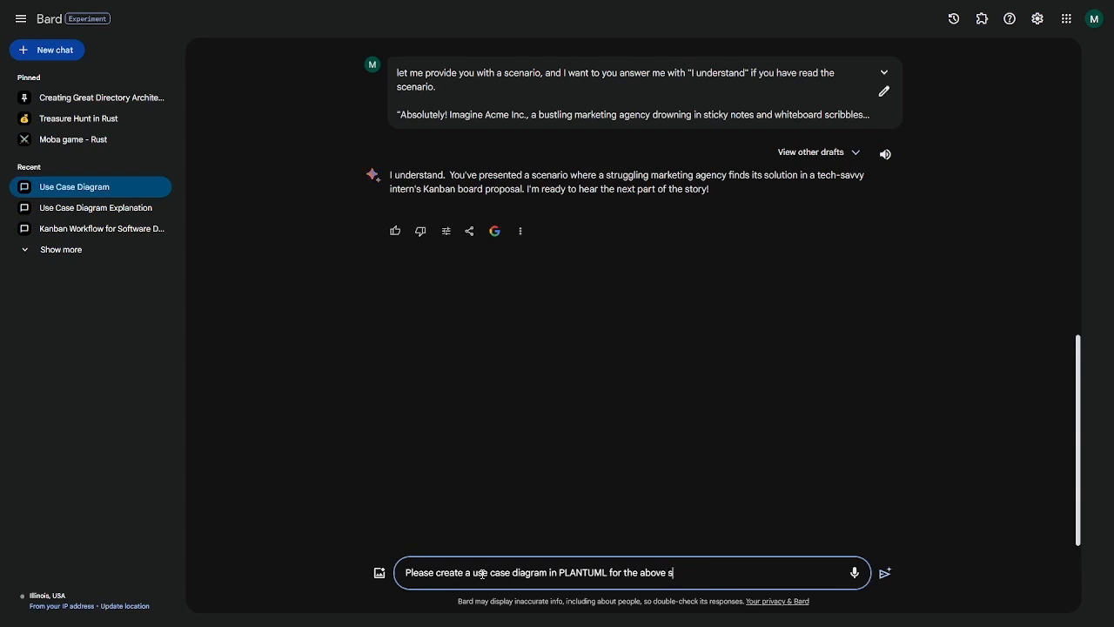
type("cze")
key("BackSpace")
key("BackSpace")
type("enario")
key("BackSpace")
key("Return")
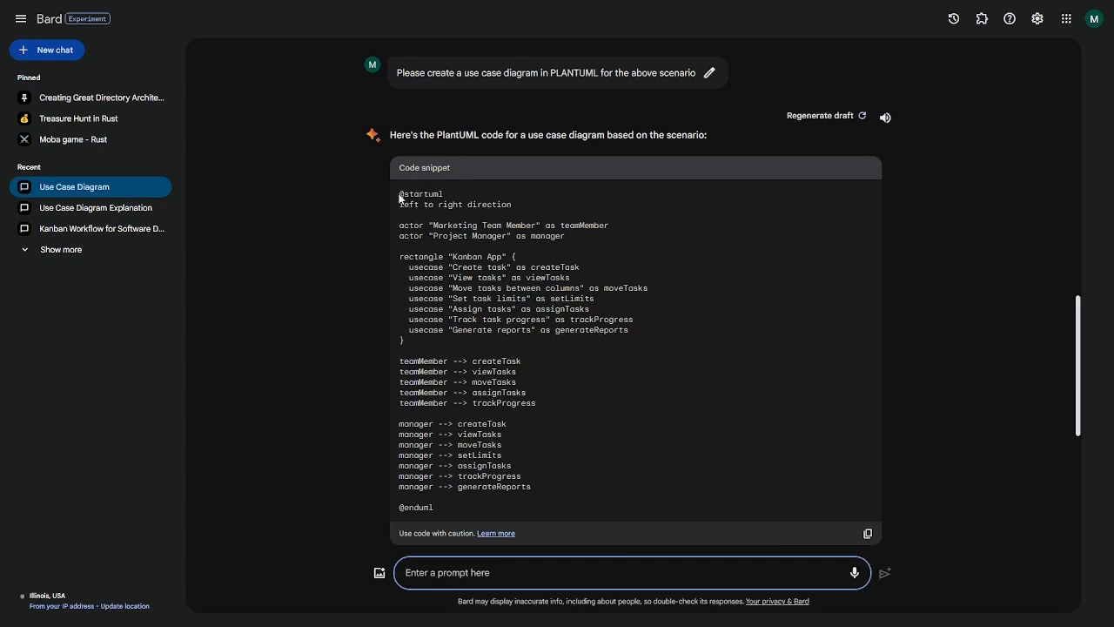
left_click_drag(401, 198, 459, 349)
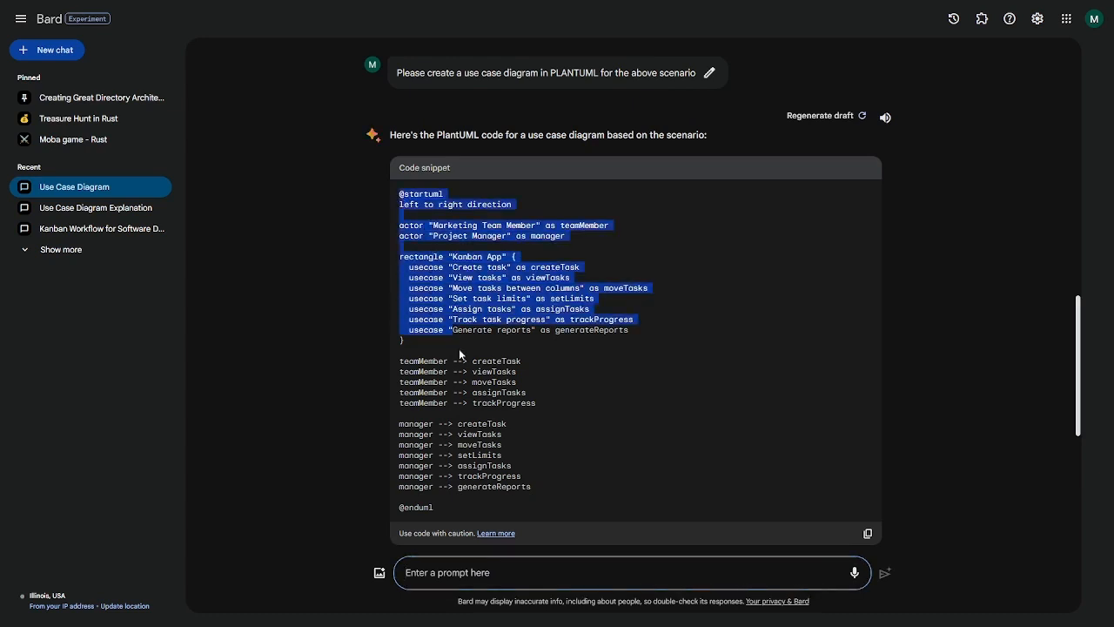
left_click_drag(473, 391, 474, 405)
left_click_drag(441, 510, 396, 193)
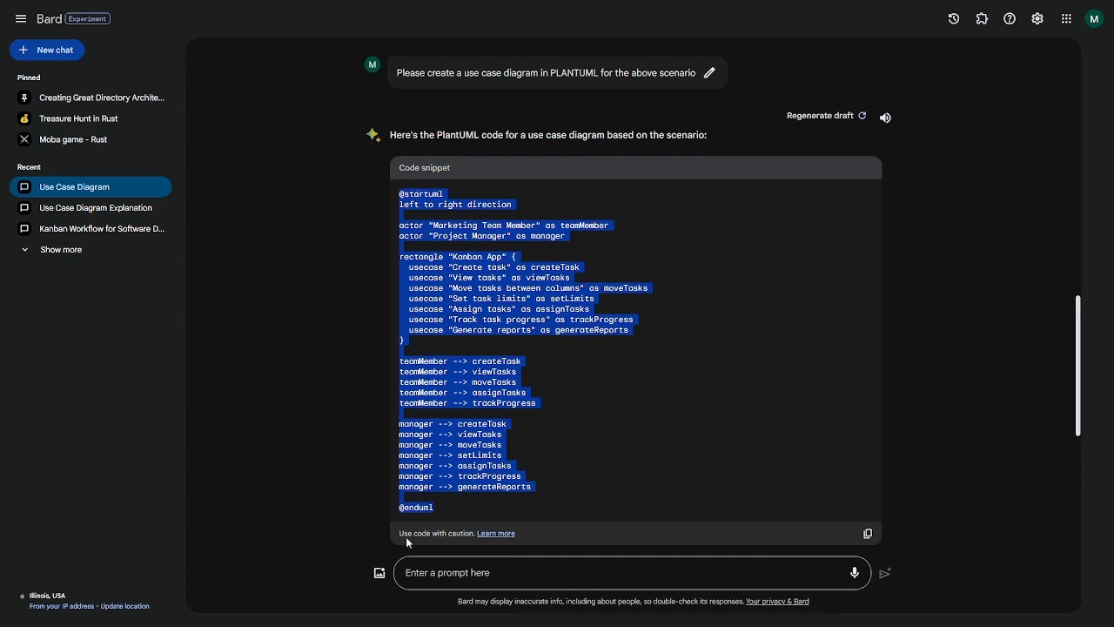
left_click(401, 259)
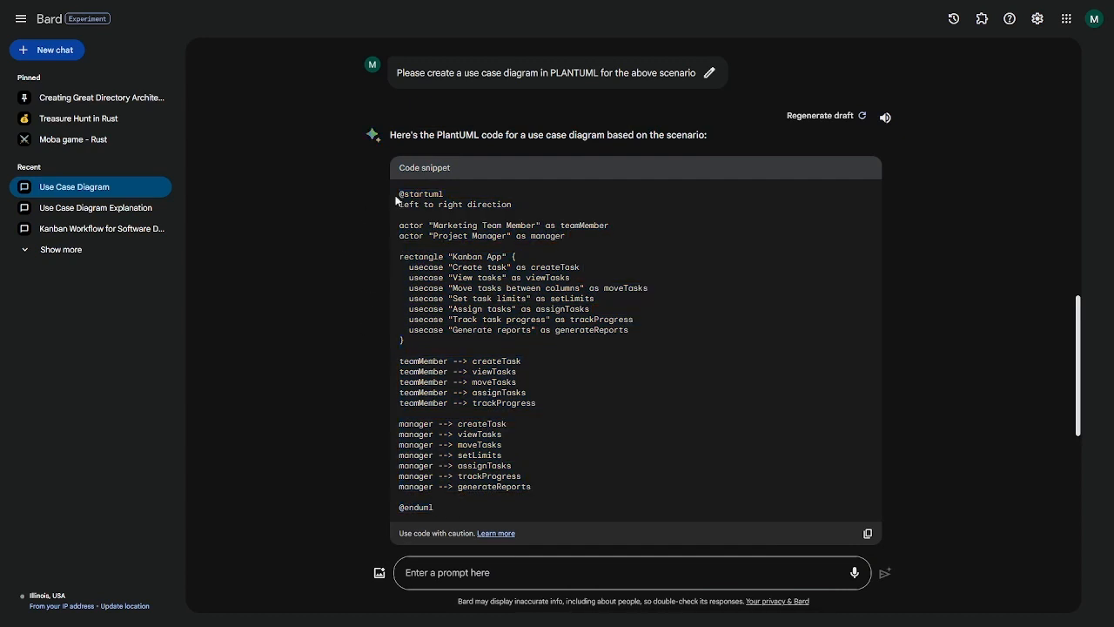
left_click_drag(396, 199, 594, 516)
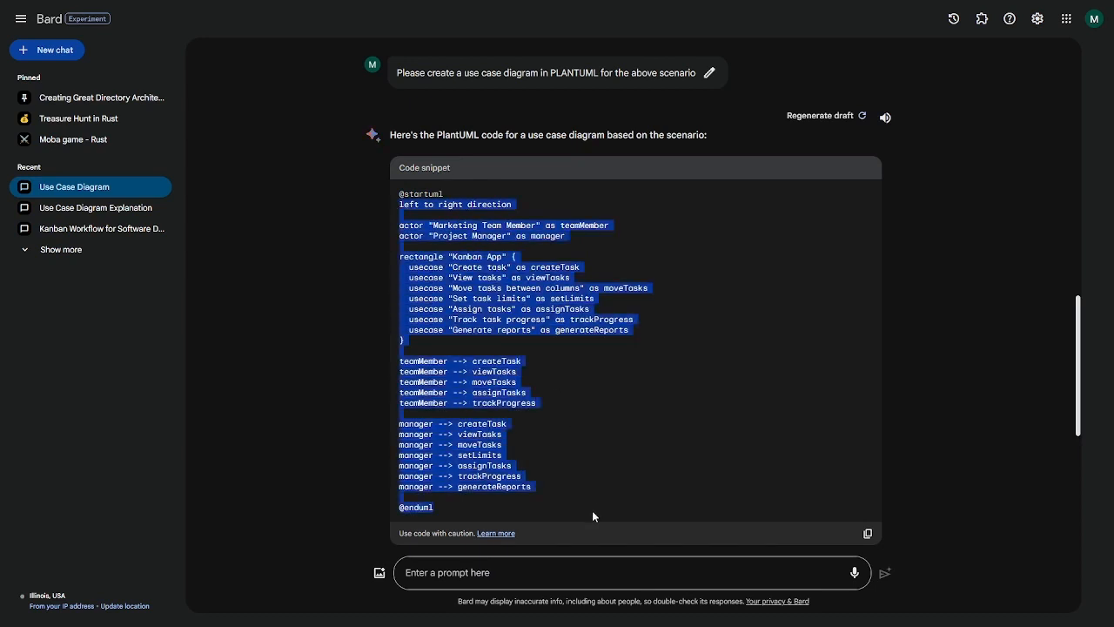
Switch to draw.io, view the dialog for inserting a diagram from PlantUML code and close it without inserting.
key("alt+Tab")
key("alt+Tab")
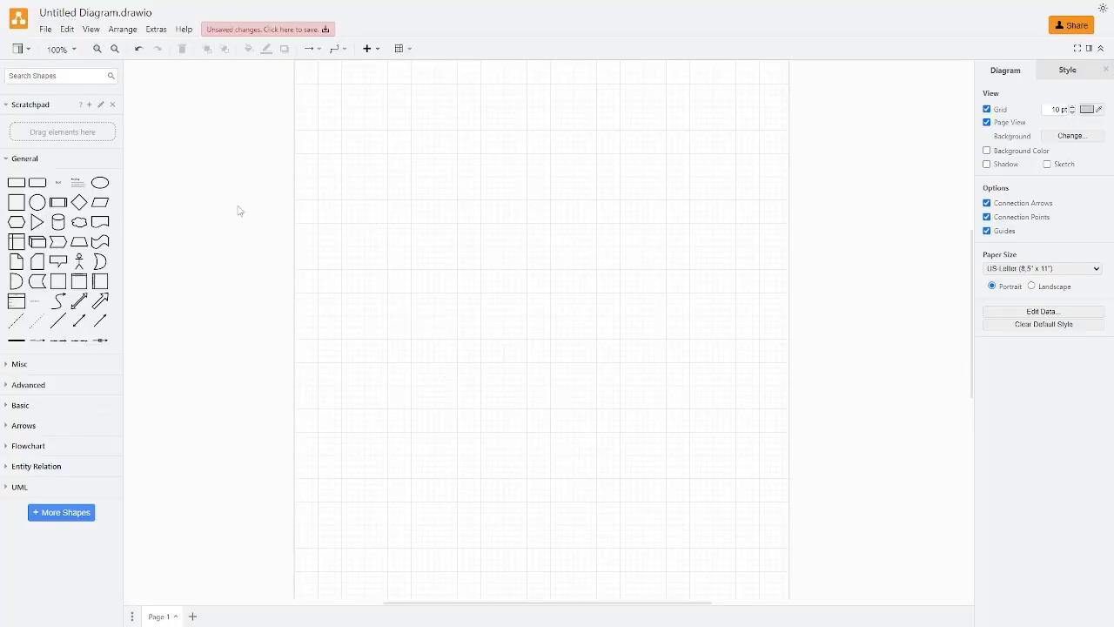
left_click(124, 31)
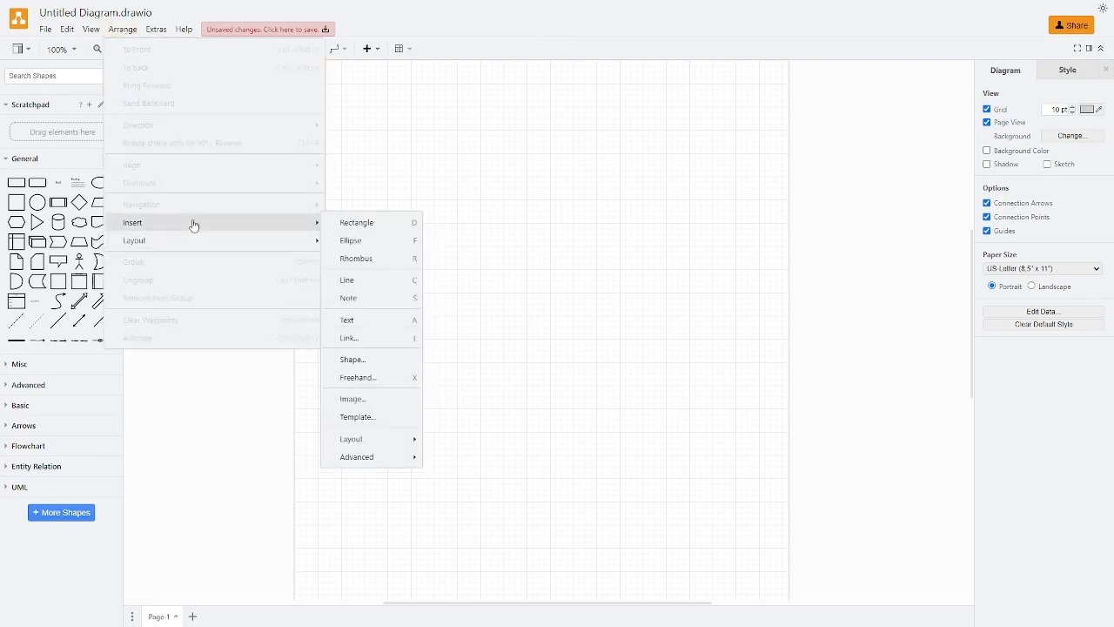
mouse_move(296, 241)
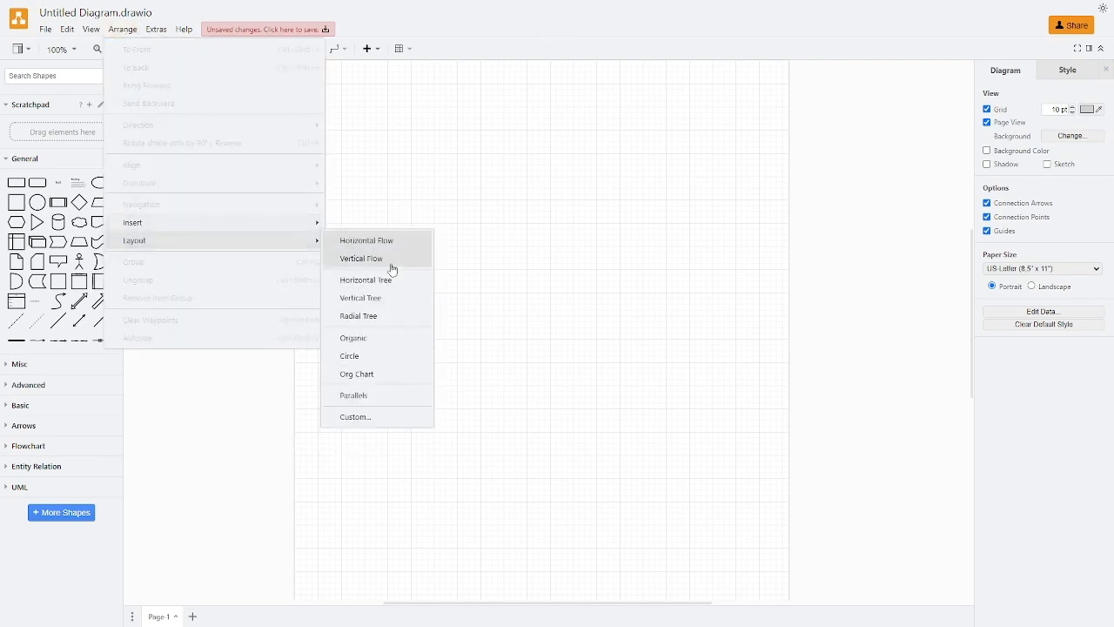
mouse_move(315, 220)
mouse_move(390, 461)
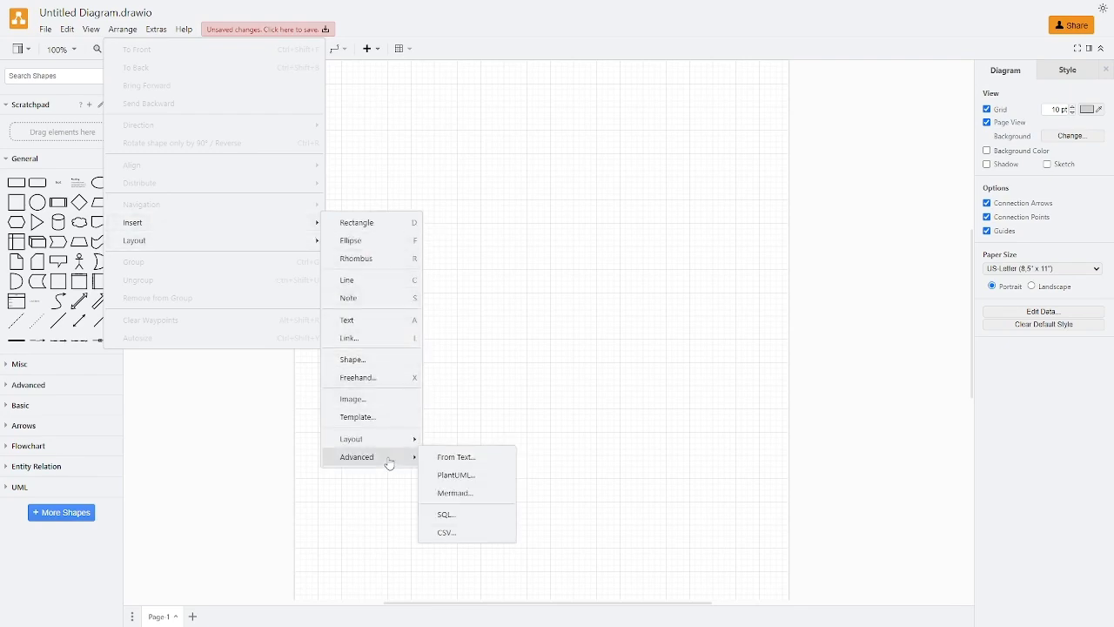
left_click(449, 475)
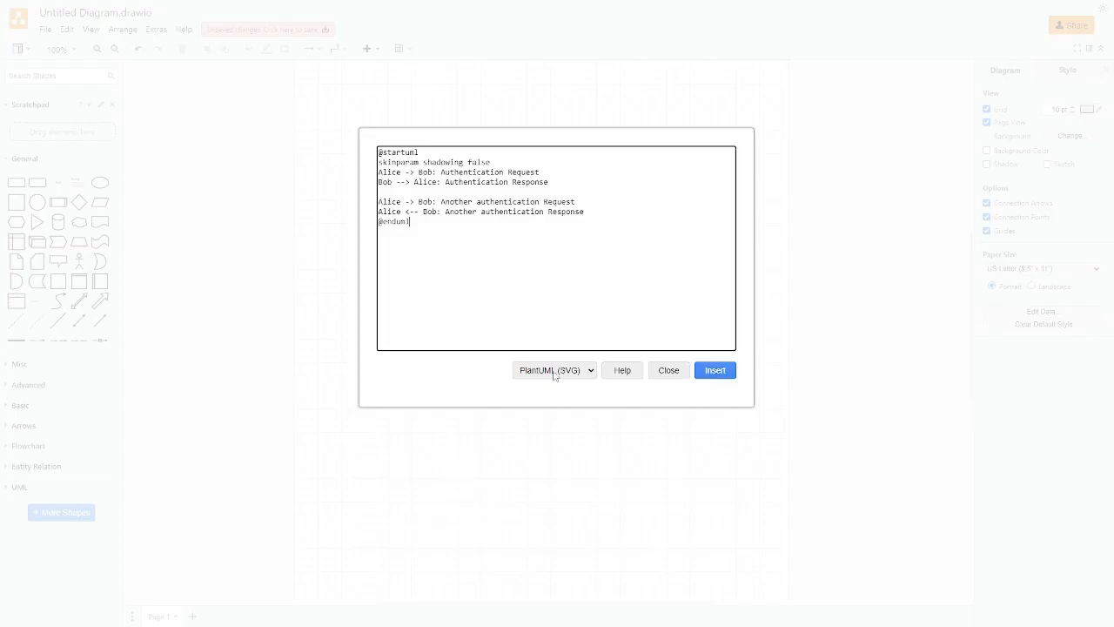
left_click(666, 371)
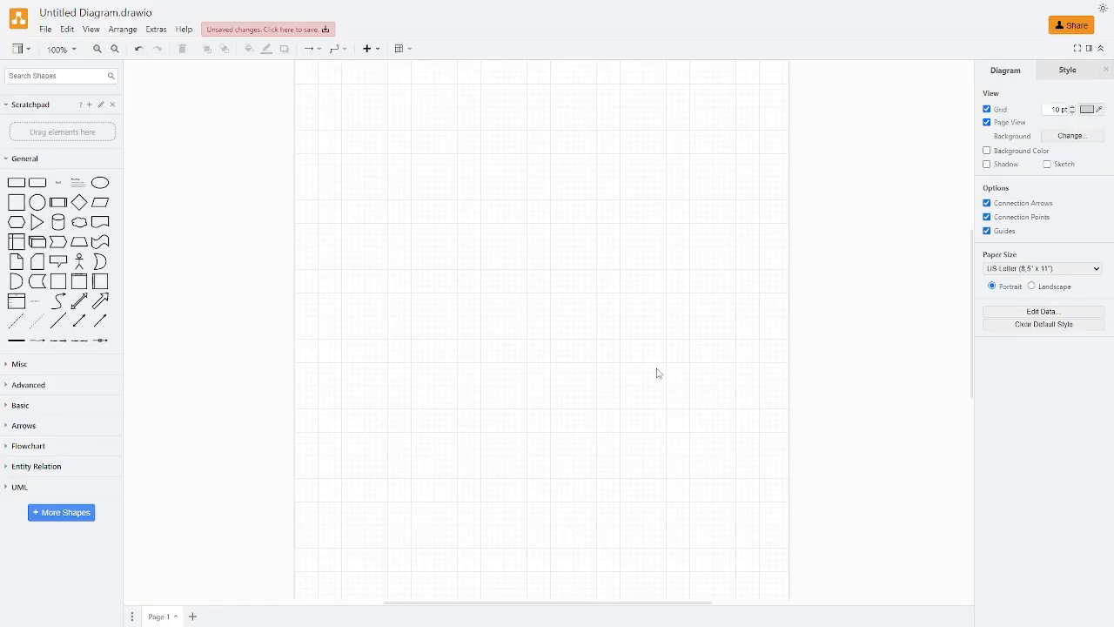
Open the dialog for inserting a diagram from PlantUML code and replace the sample code with the code copied from Bard.
left_click(123, 31)
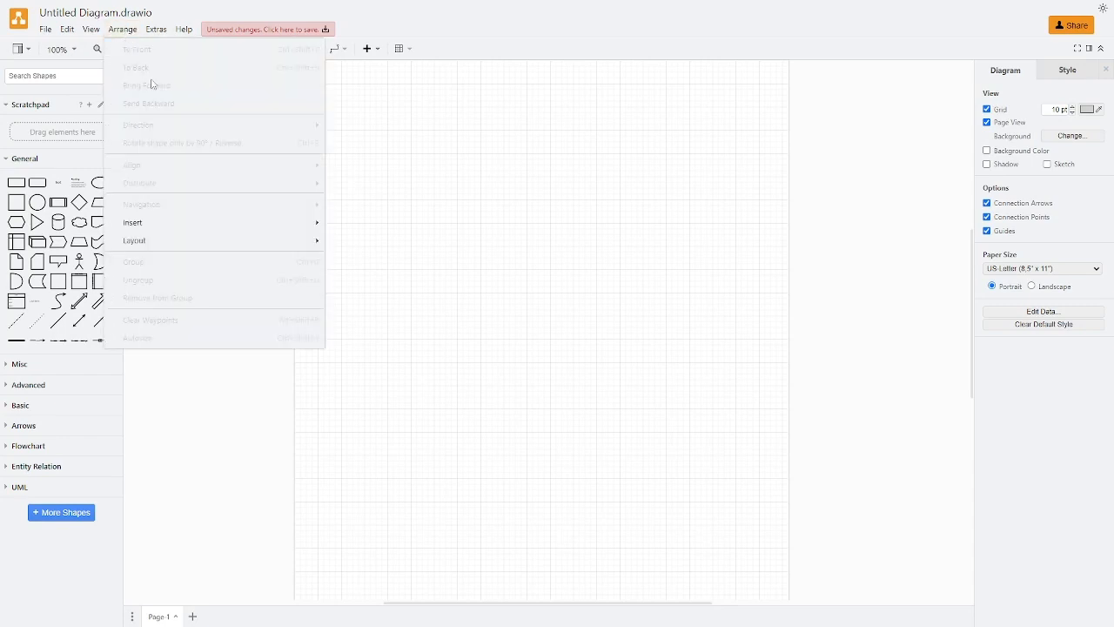
mouse_move(217, 227)
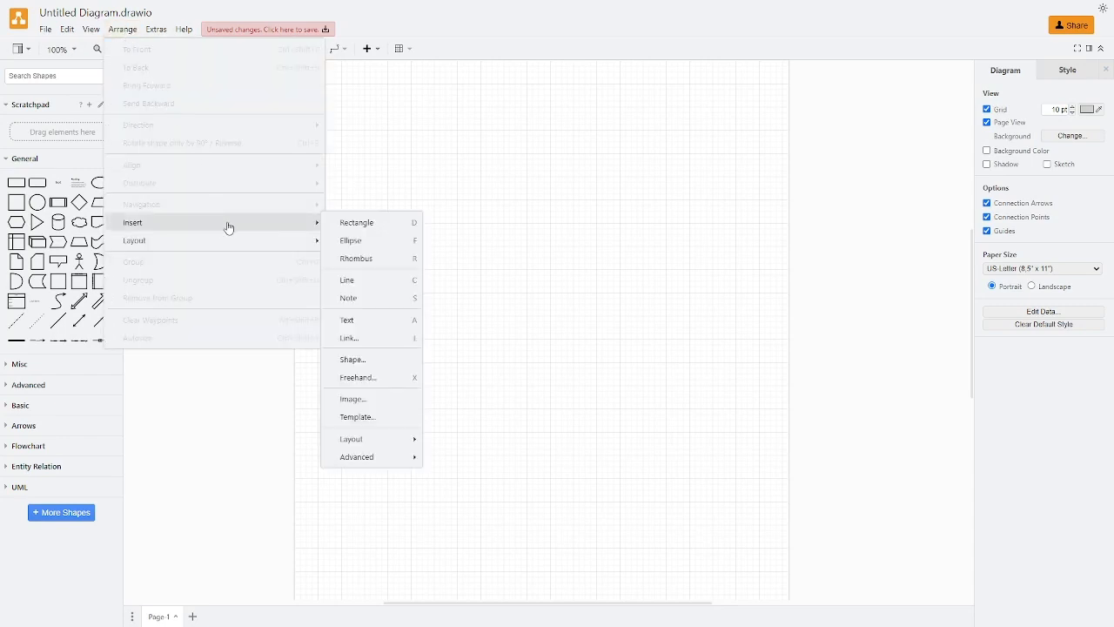
mouse_move(406, 459)
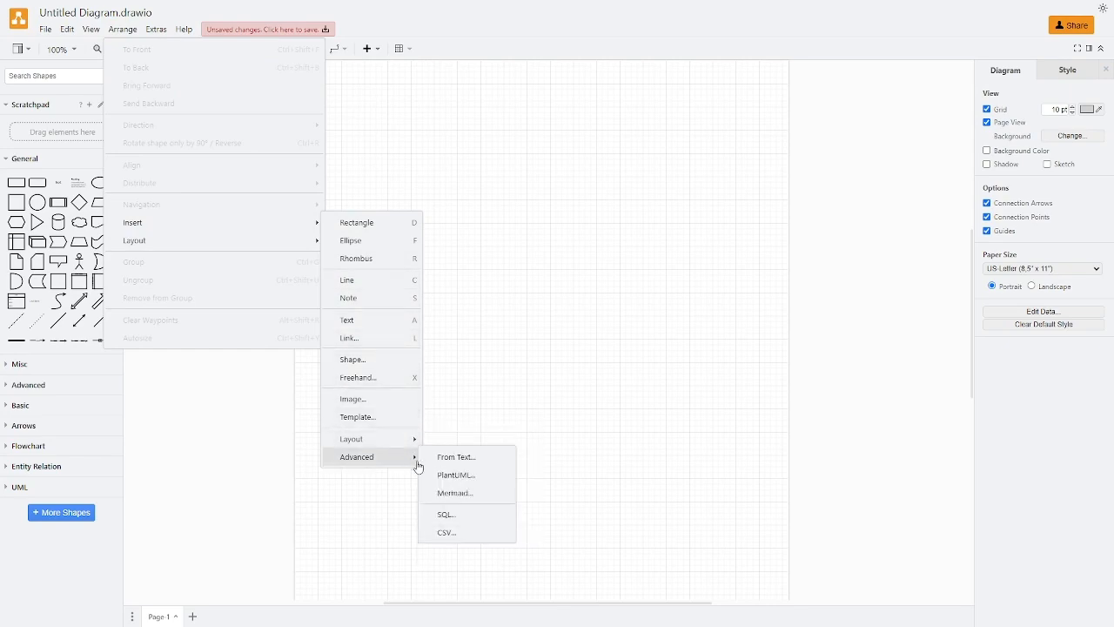
left_click(488, 484)
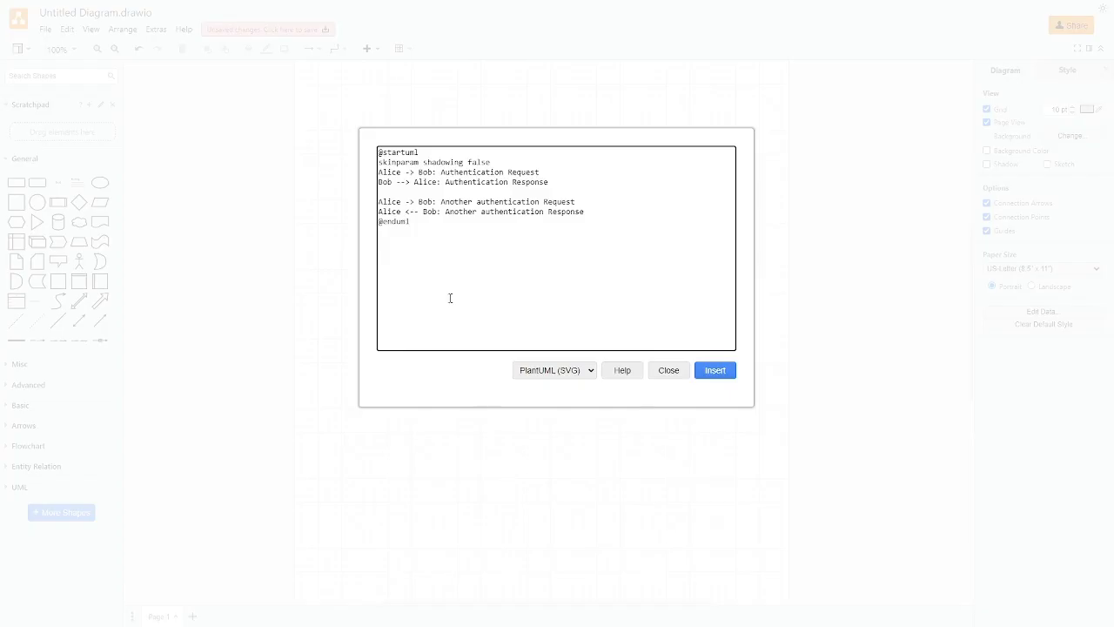
left_click_drag(451, 301, 312, 125)
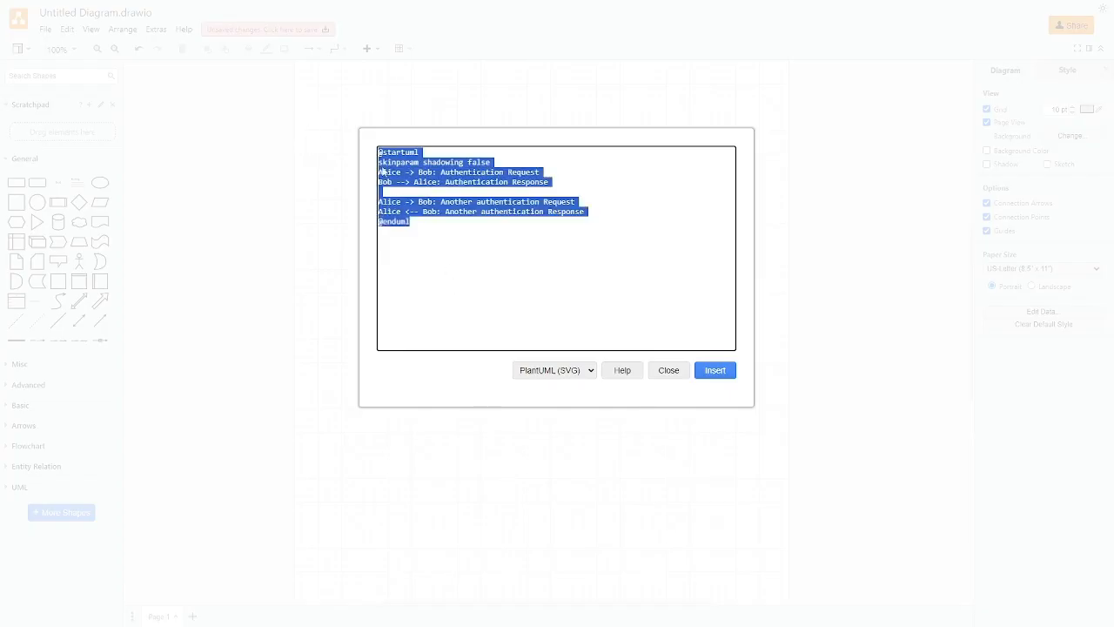
left_click_drag(406, 235, 296, 139)
key("ctrl+v")
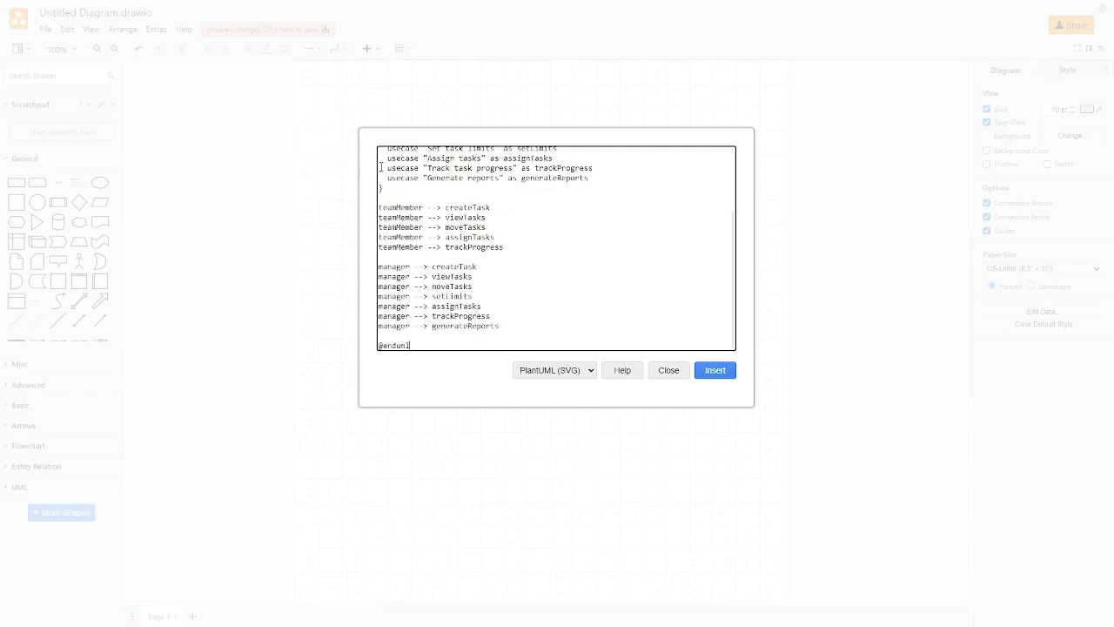
scroll(492, 207, "up", 3)
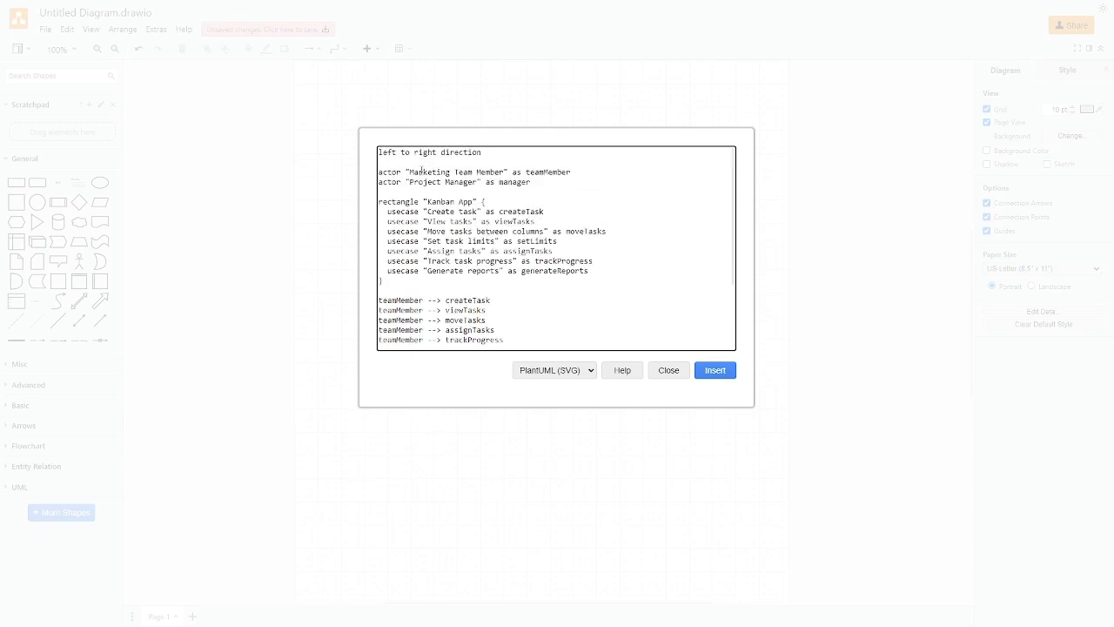
key("alt+Tab")
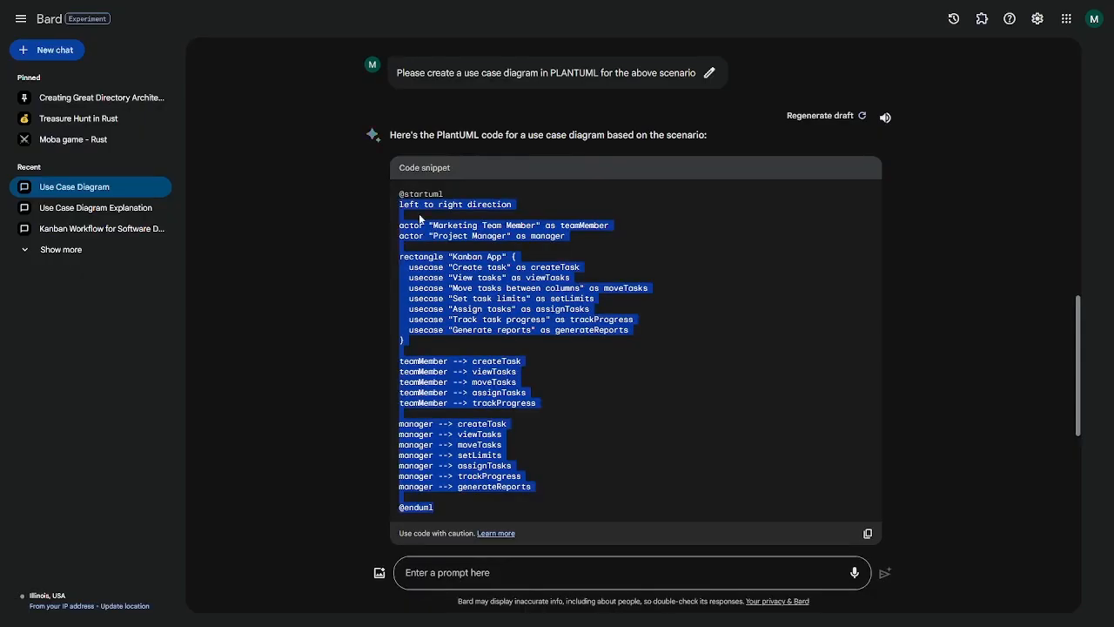
left_click(441, 195)
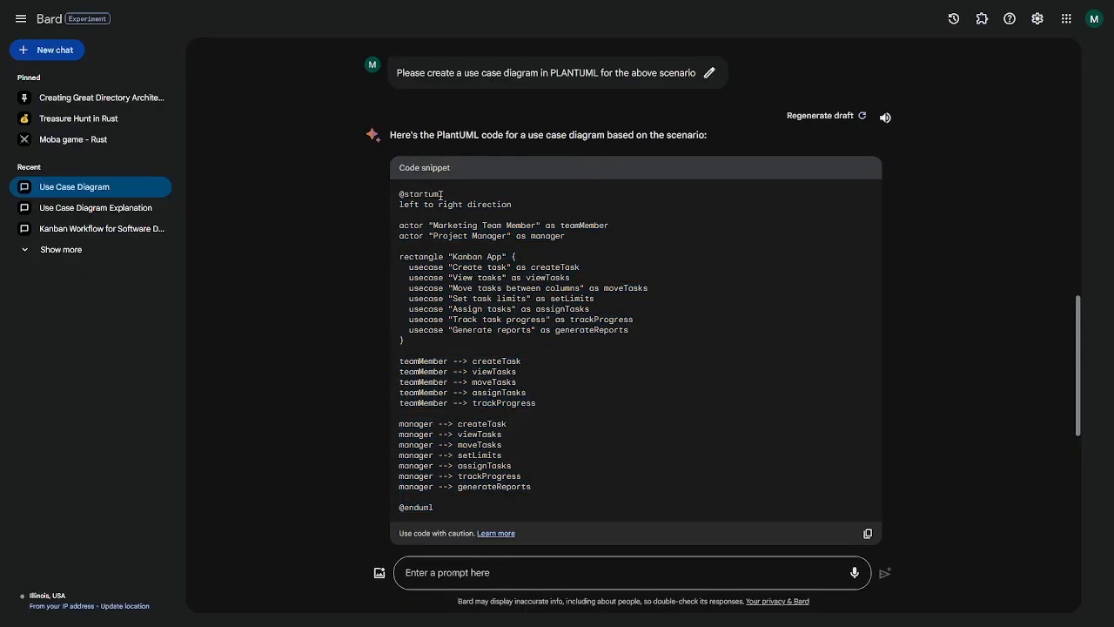
left_click_drag(441, 195, 400, 199)
key("ctrl+c")
key("alt+Tab")
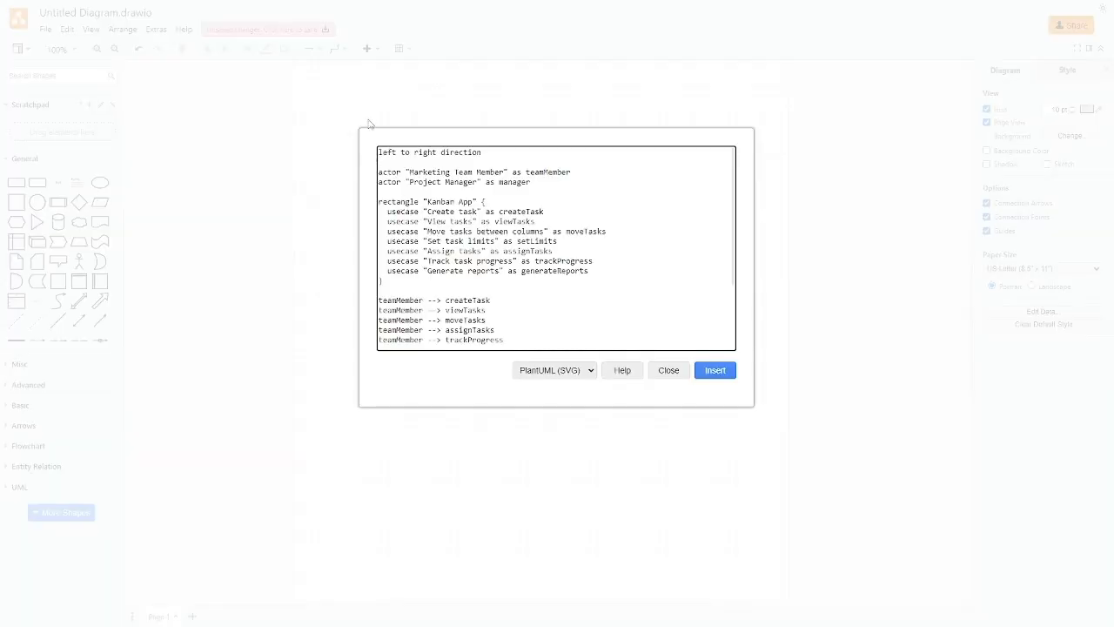
key("Return")
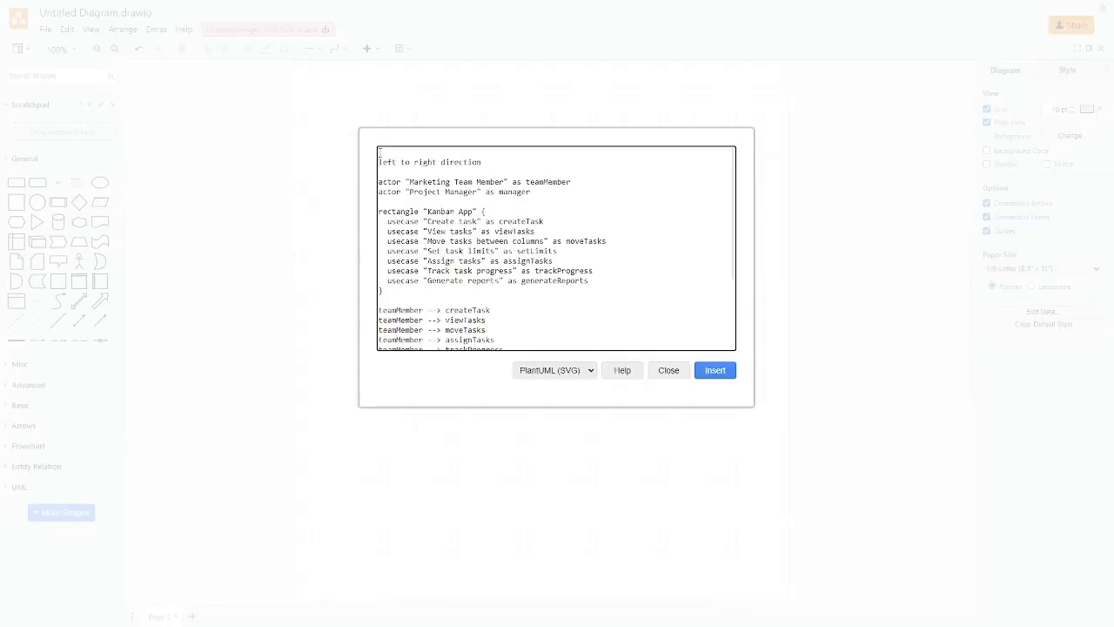
key("ctrl+v")
scroll(470, 331, "down", 5)
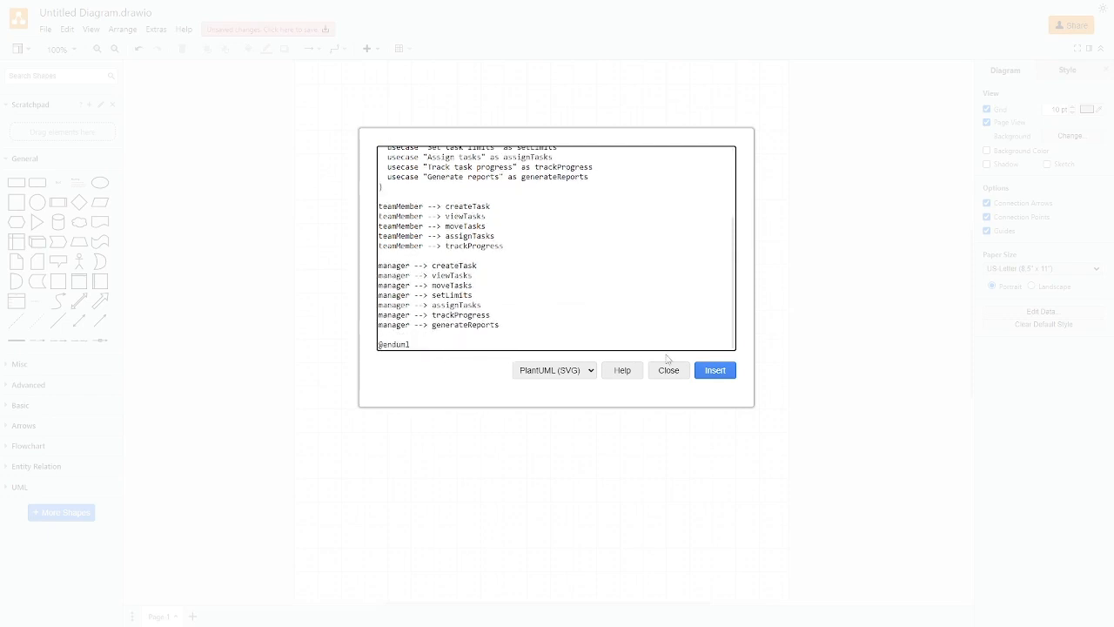
left_click(715, 371)
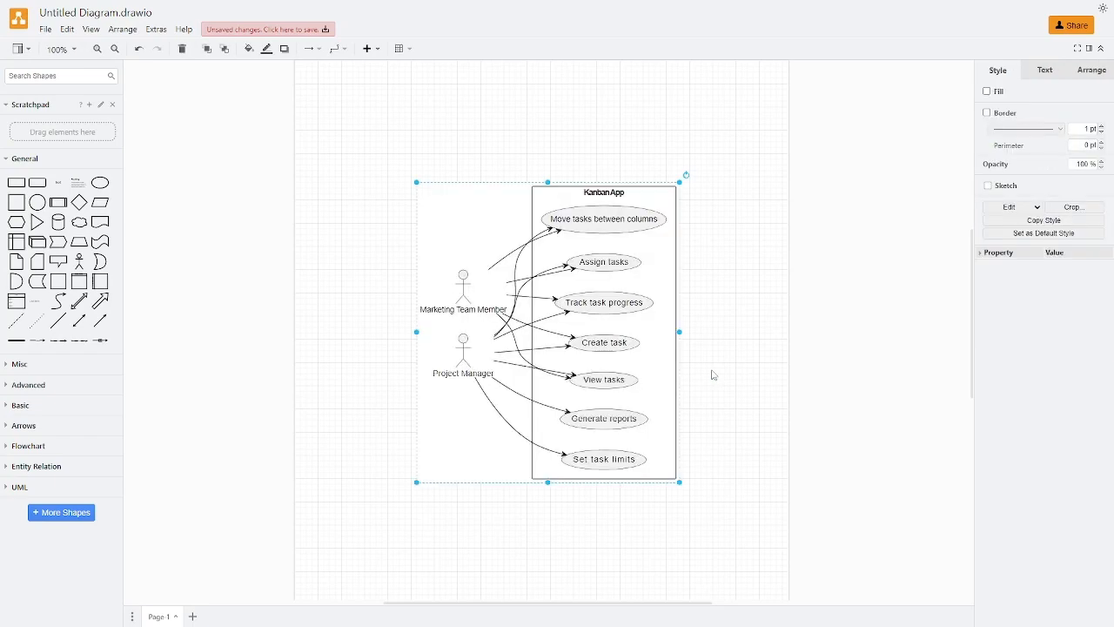
Enlarge the inserted use case diagram from its upper-left and lower-right corners so it spans most of the page width.
left_click(728, 329)
left_click(467, 224)
left_click_drag(418, 184, 361, 149)
scroll(370, 156, "down", 2)
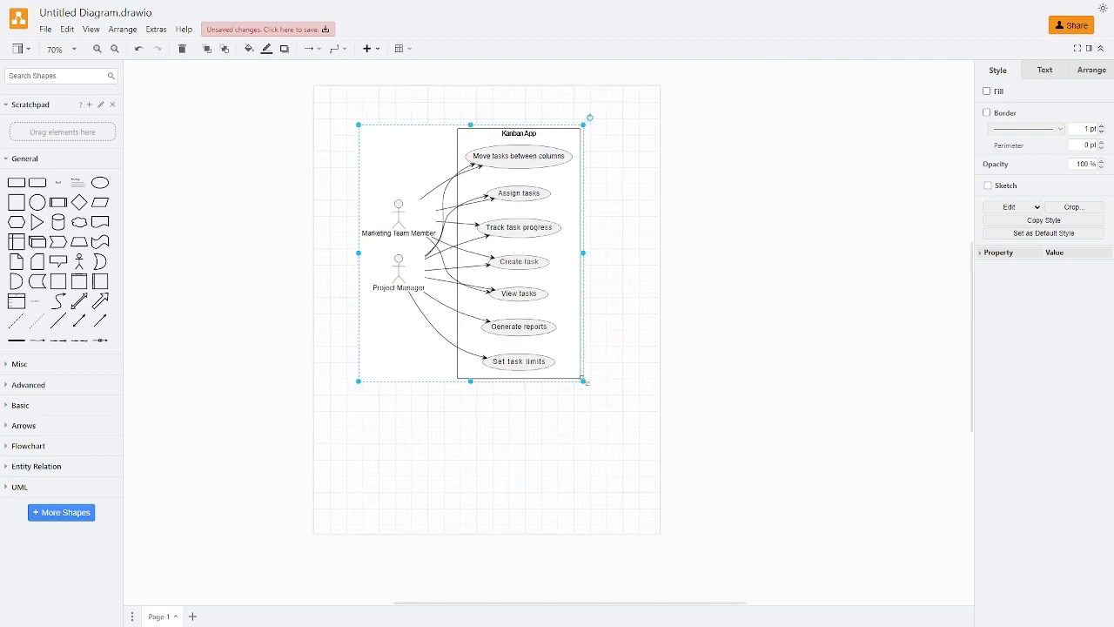
left_click_drag(584, 381, 621, 423)
left_click(604, 489)
scroll(452, 360, "up", 2)
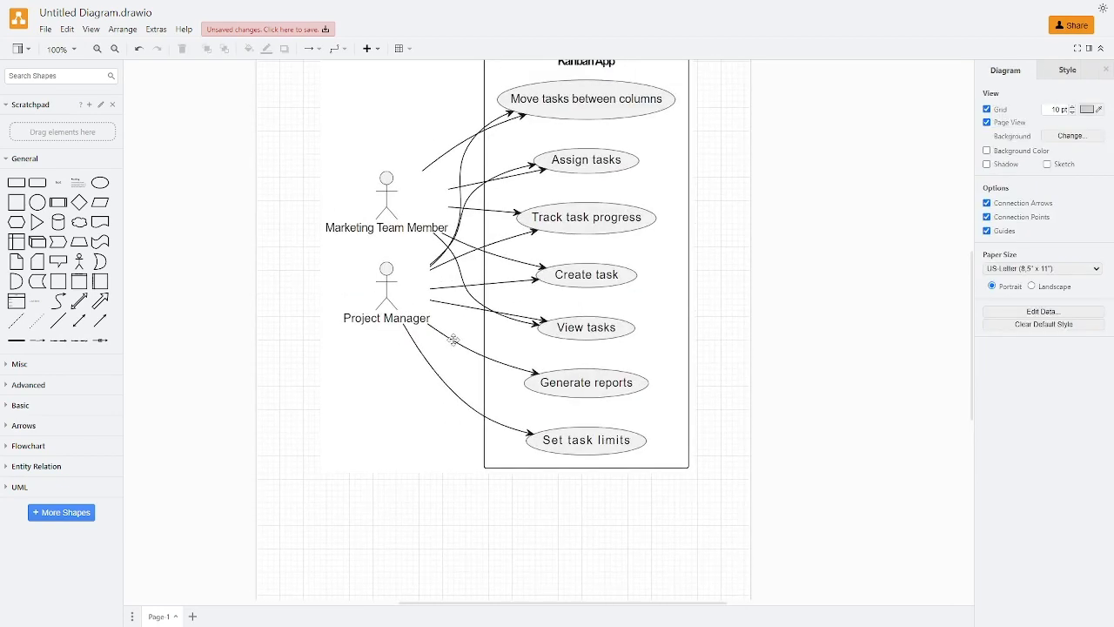
scroll(453, 339, "up", 2)
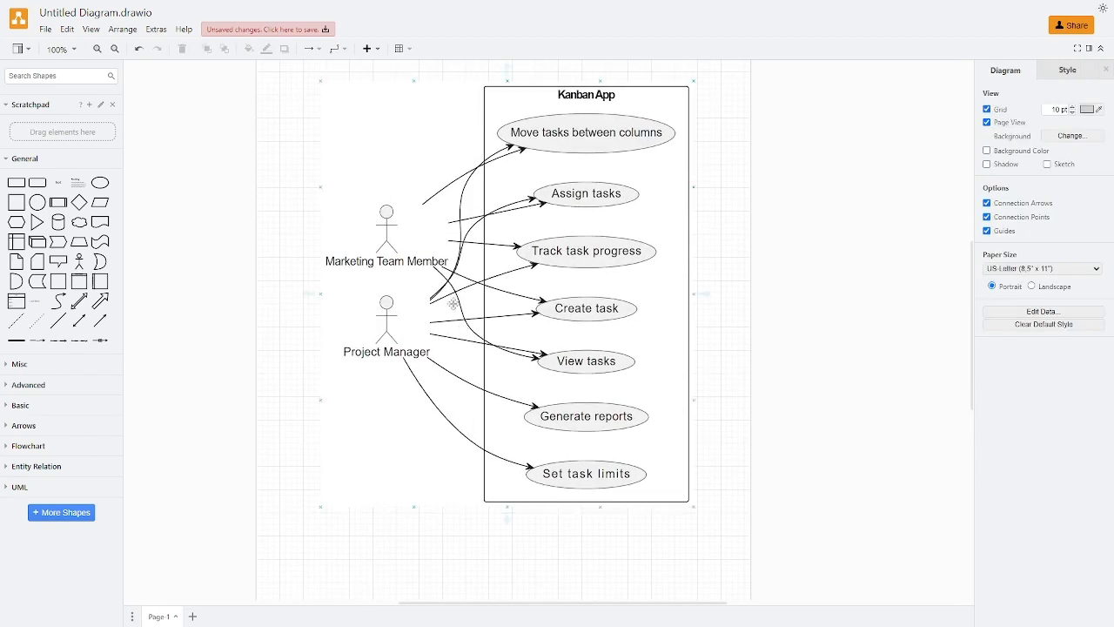
scroll(442, 296, "down", 1)
scroll(445, 296, "up", 1)
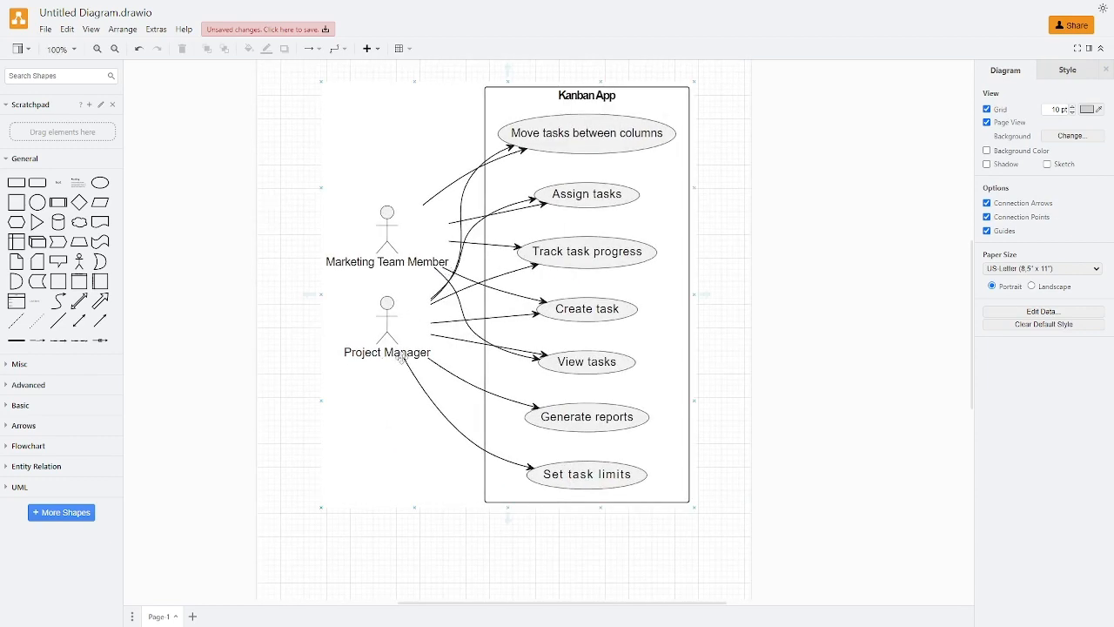